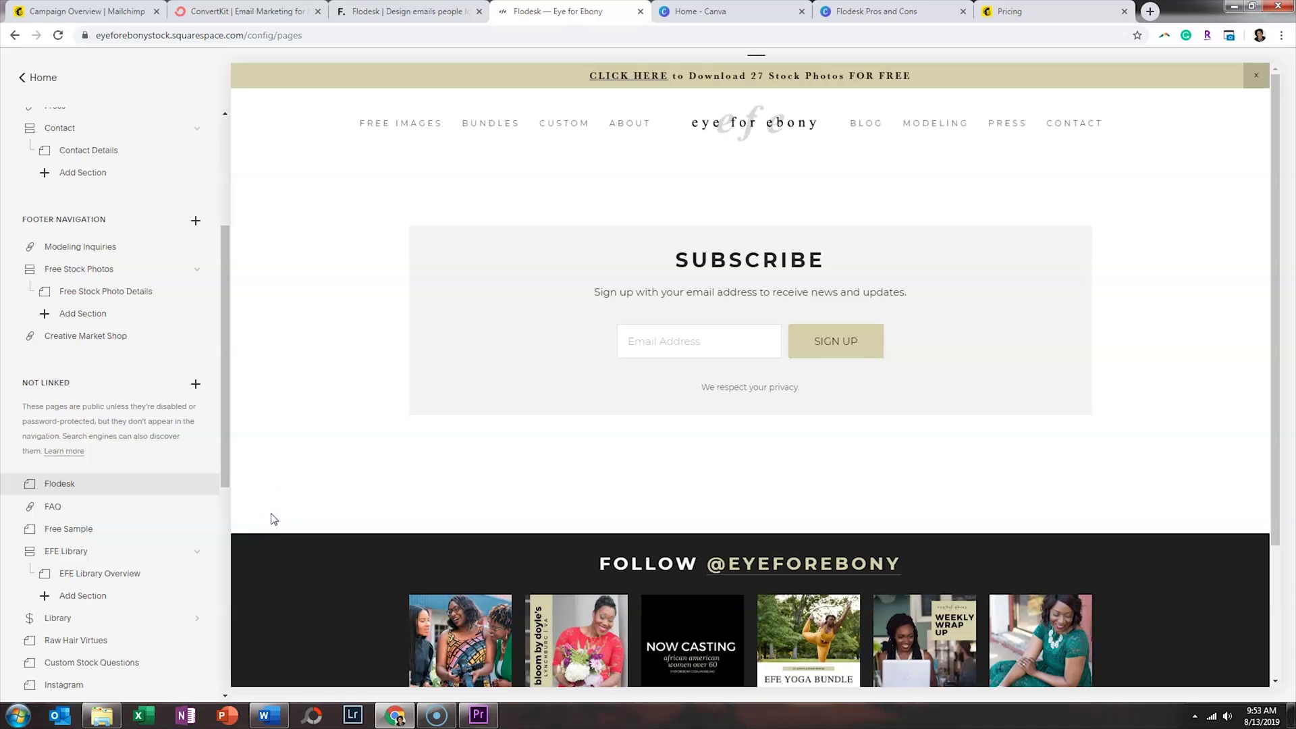
Open the Newsletter block's Storage settings to see the other email services it can connect to
left_click(515, 206)
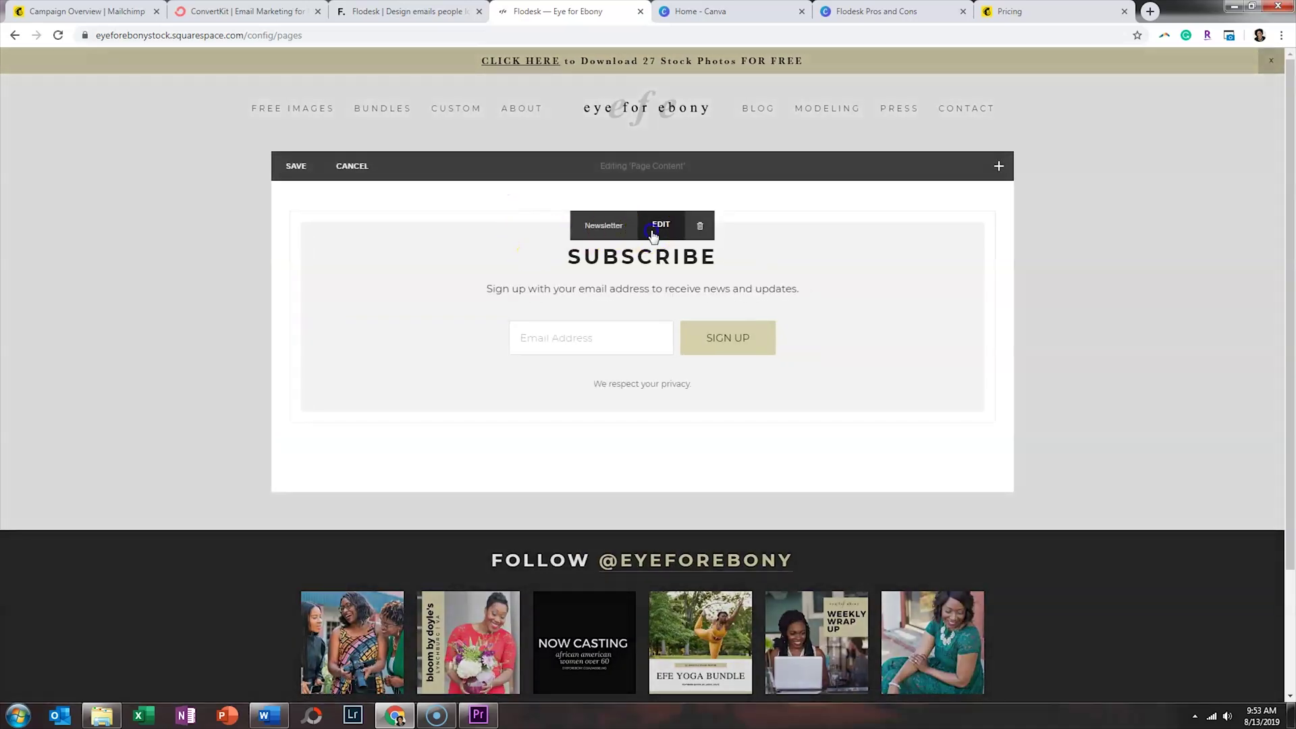
left_click(653, 230)
left_click(1119, 260)
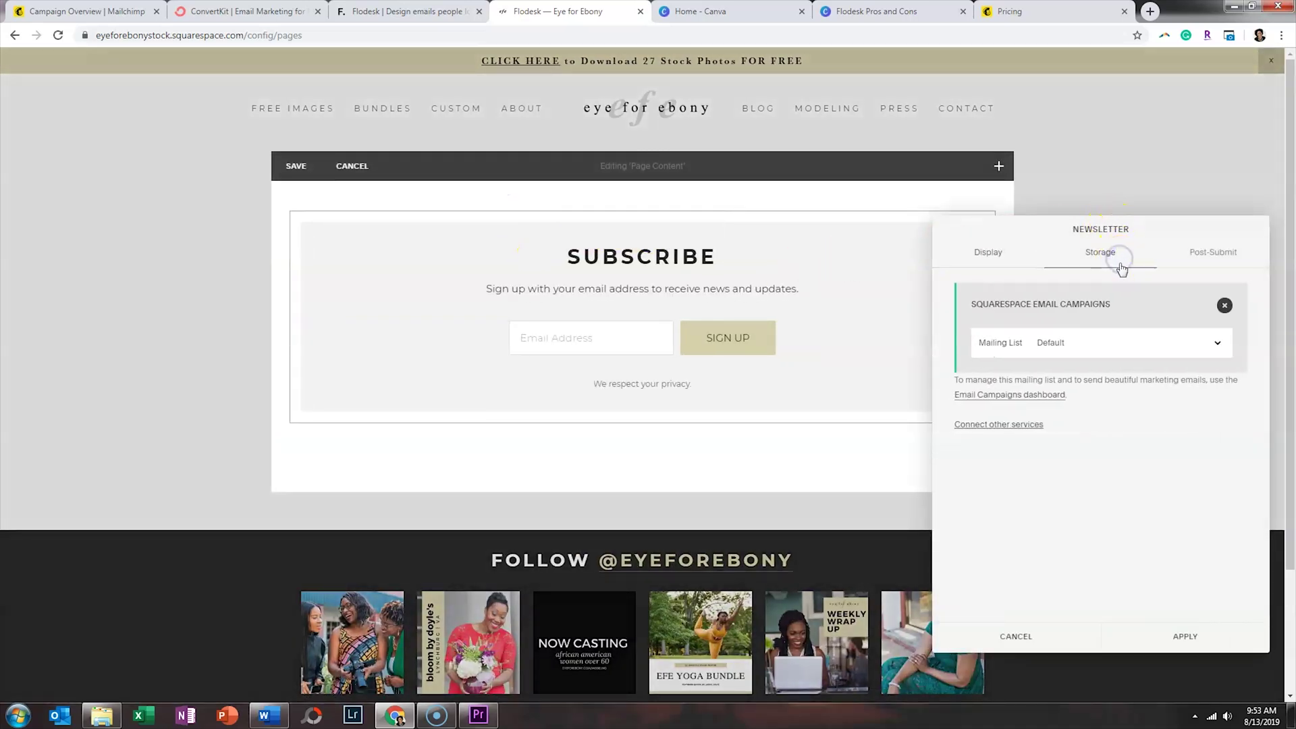
left_click(1014, 428)
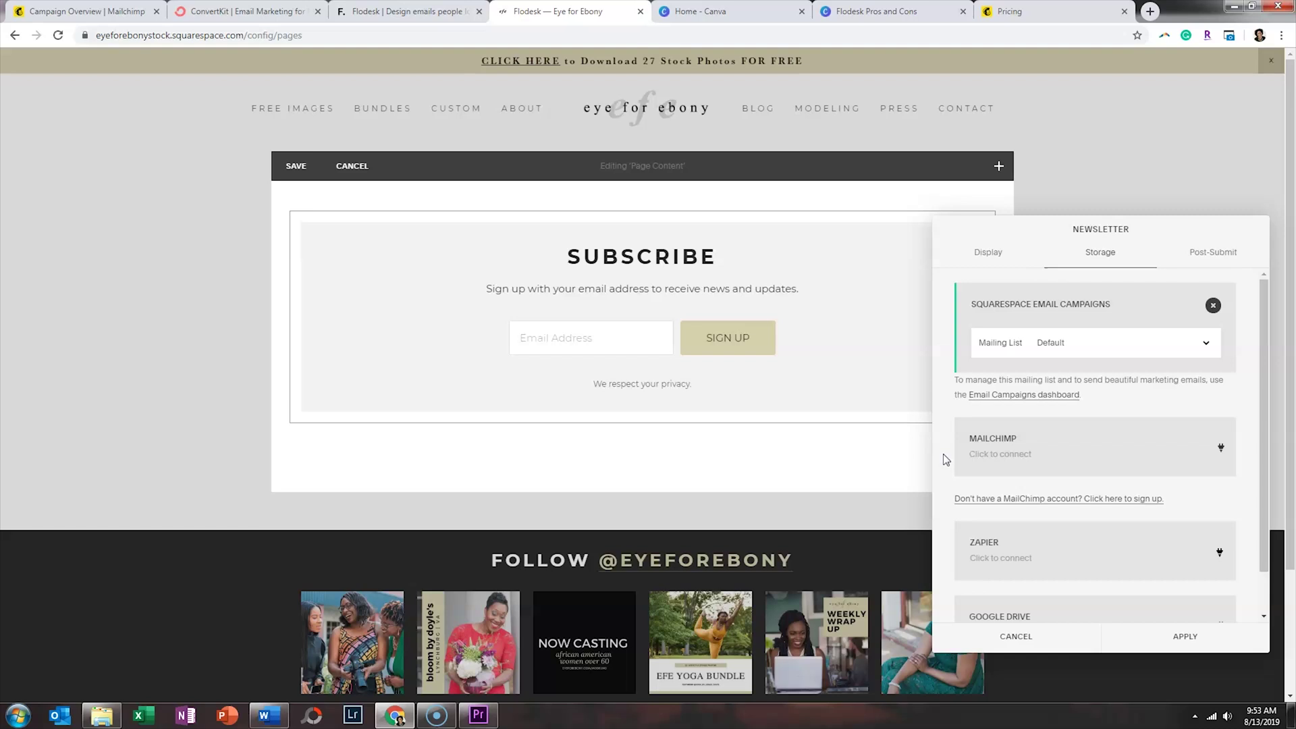
Cancel the newsletter settings unchanged, save the page edits, and go to the Mailchimp campaign
left_click(1013, 637)
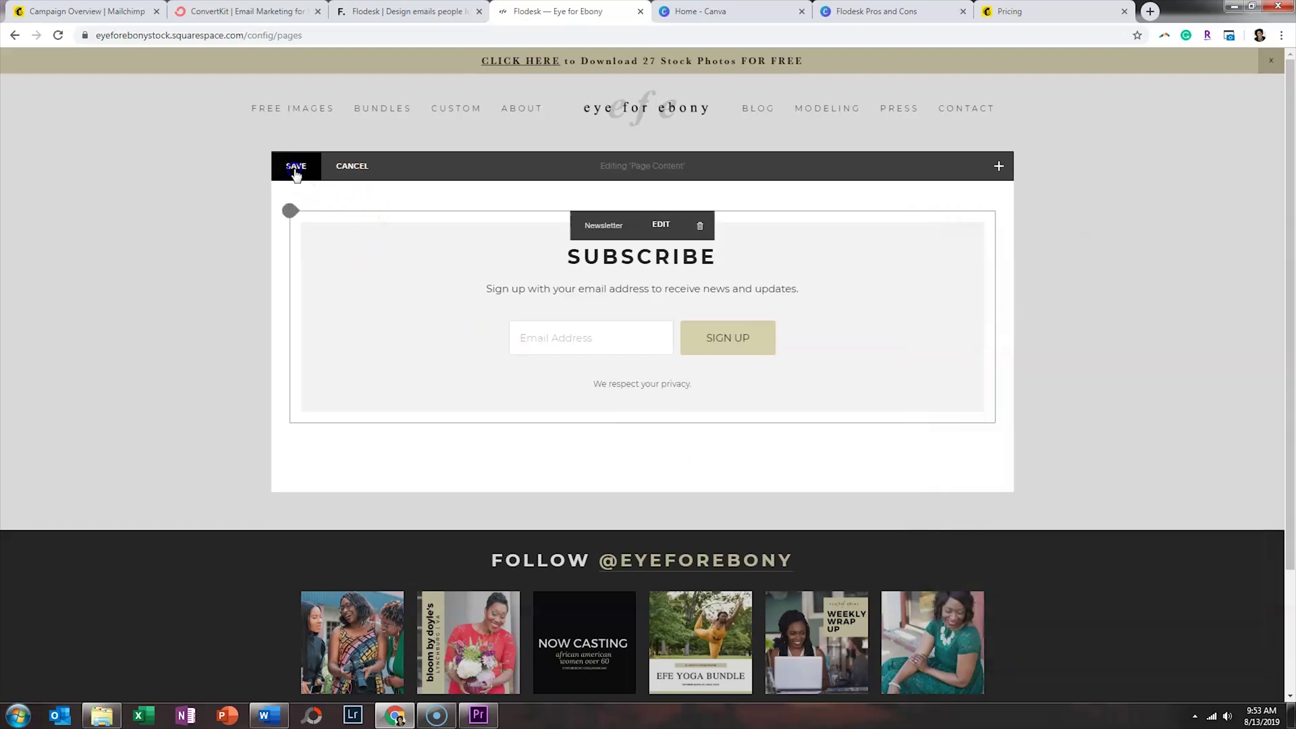
left_click(295, 168)
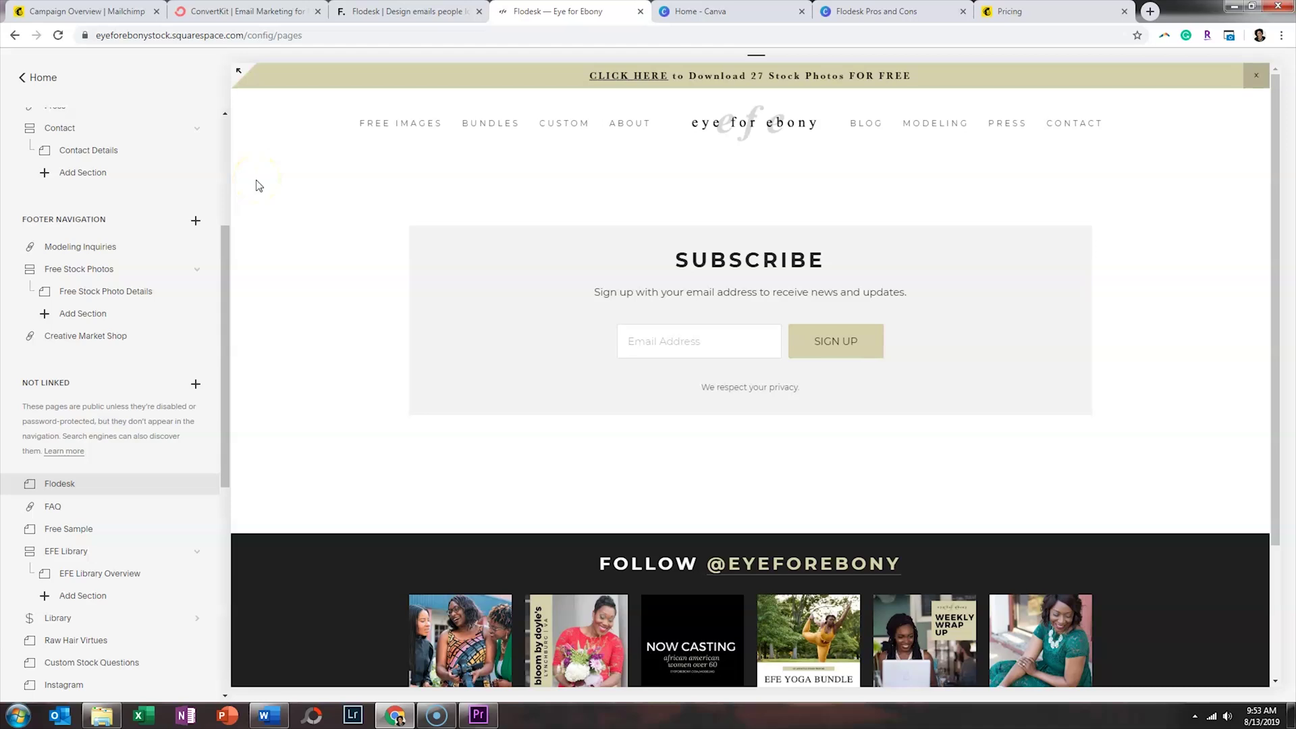
left_click(141, 12)
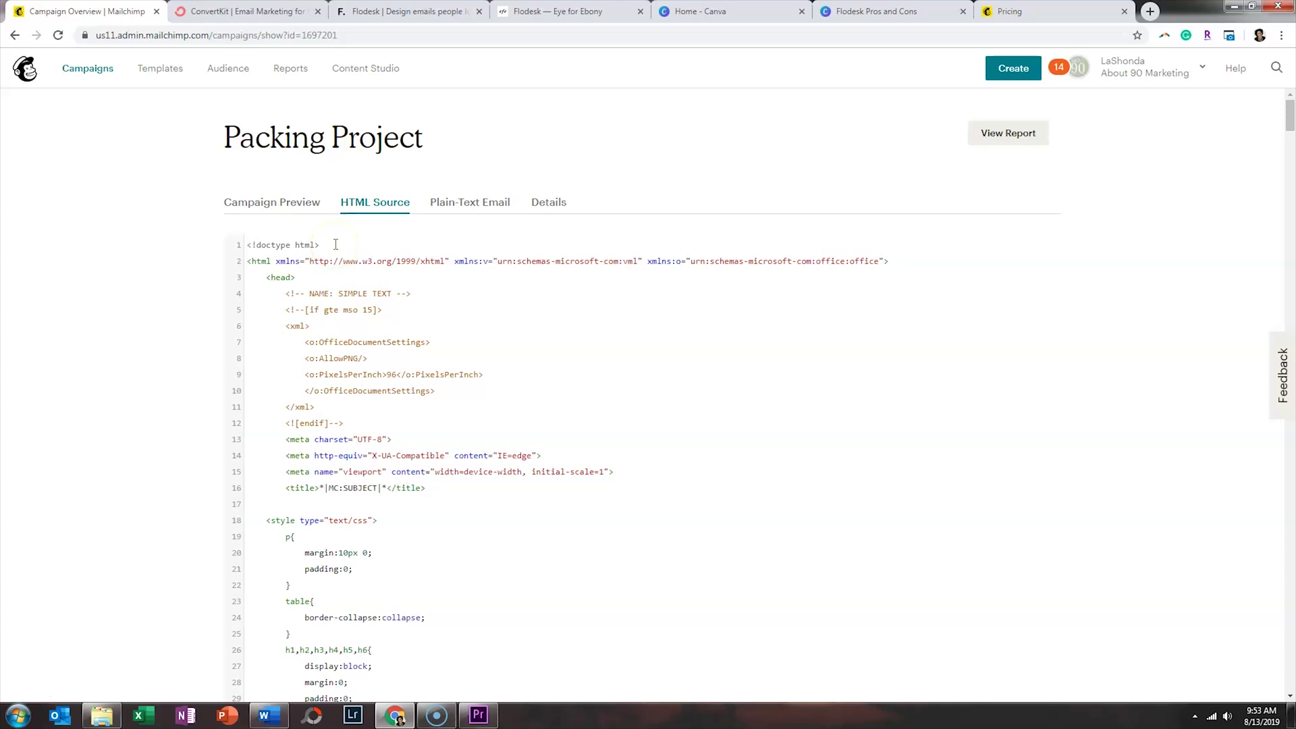
Switch the Packing Project email between its rendered preview and HTML source, then open Mailchimp's pricing page
left_click(283, 204)
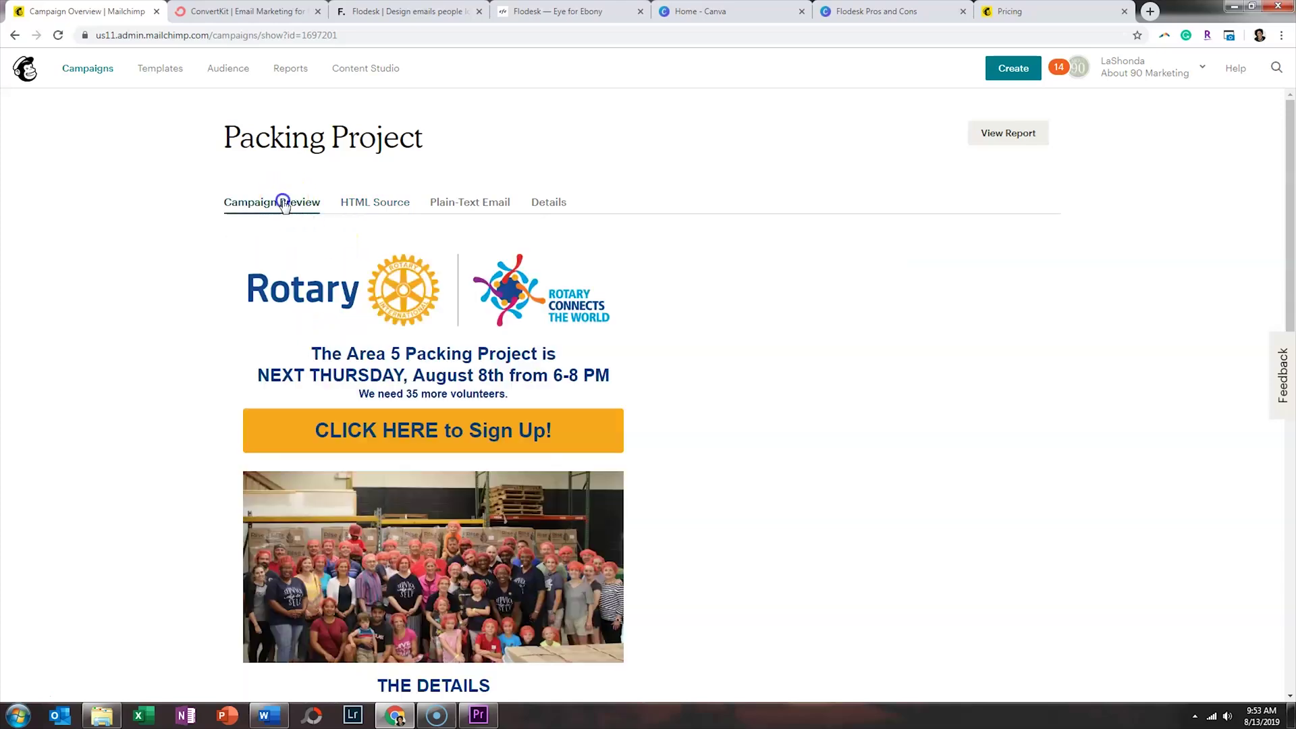
left_click(282, 203)
left_click(352, 202)
left_click(353, 202)
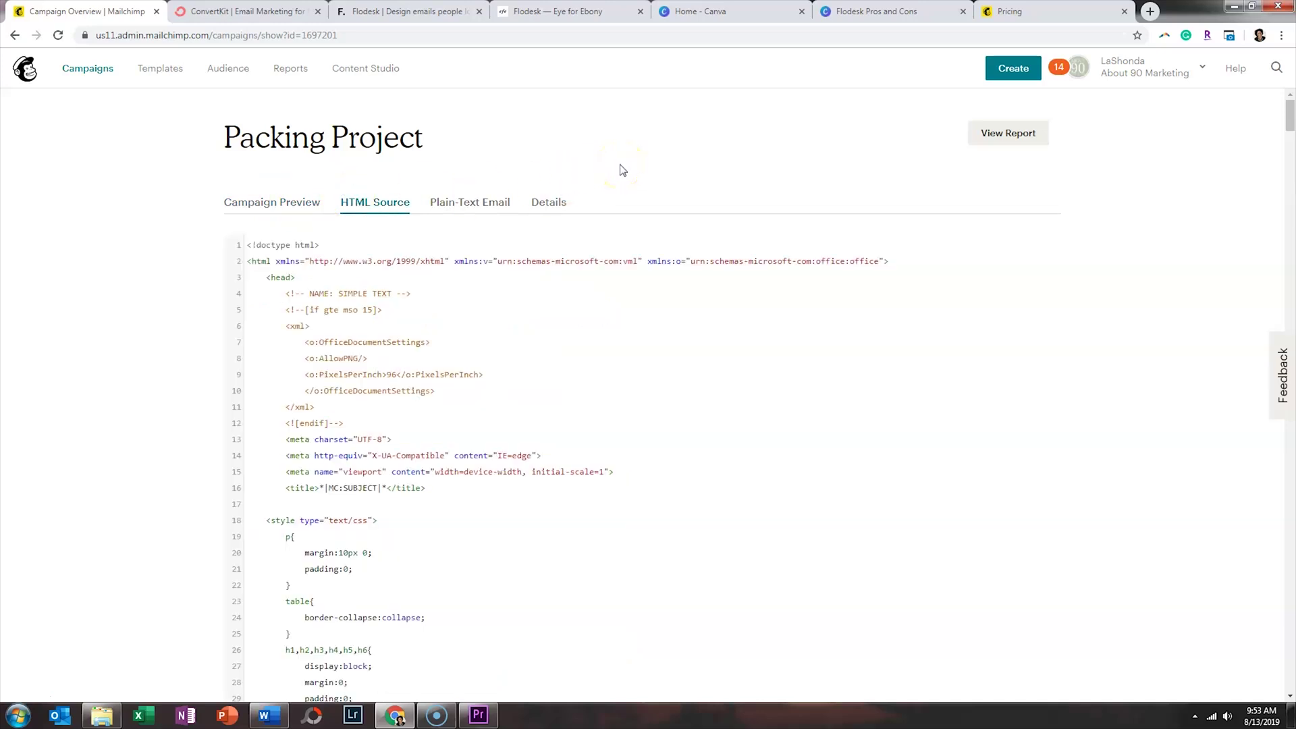
left_click_drag(658, 166, 714, 165)
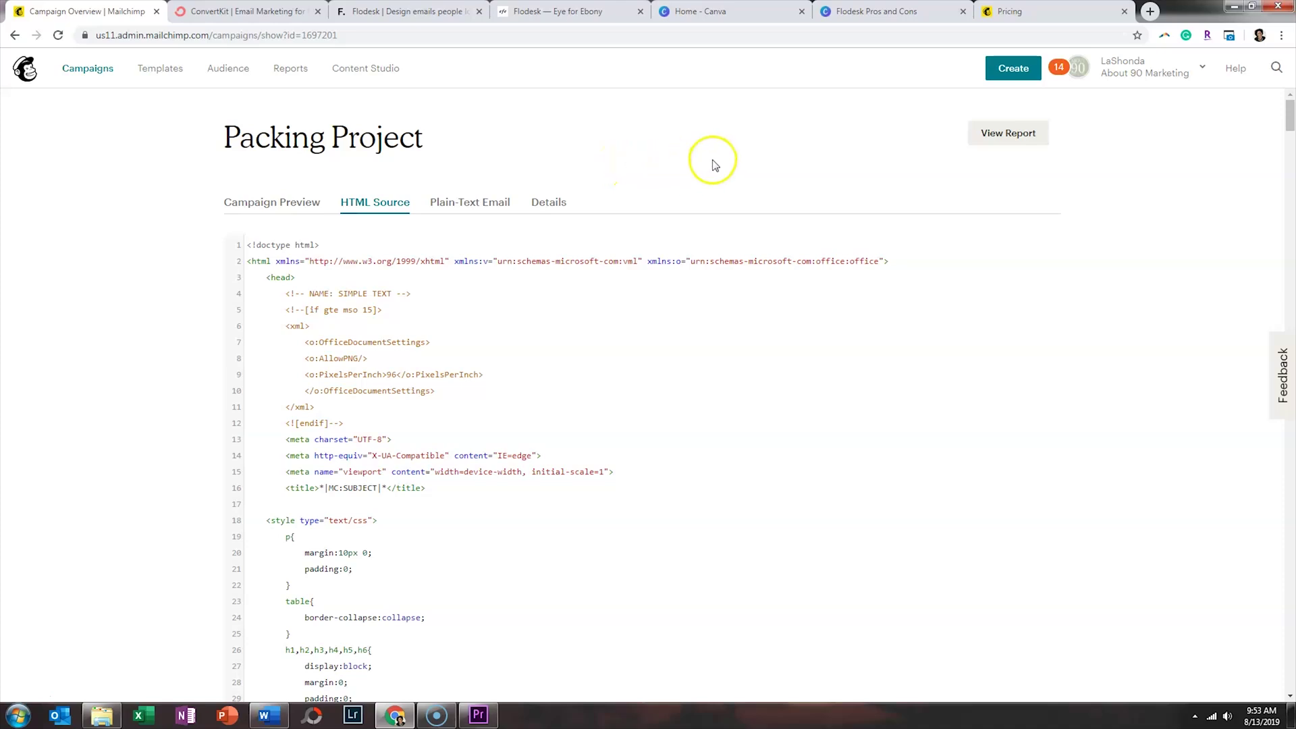
left_click(1012, 12)
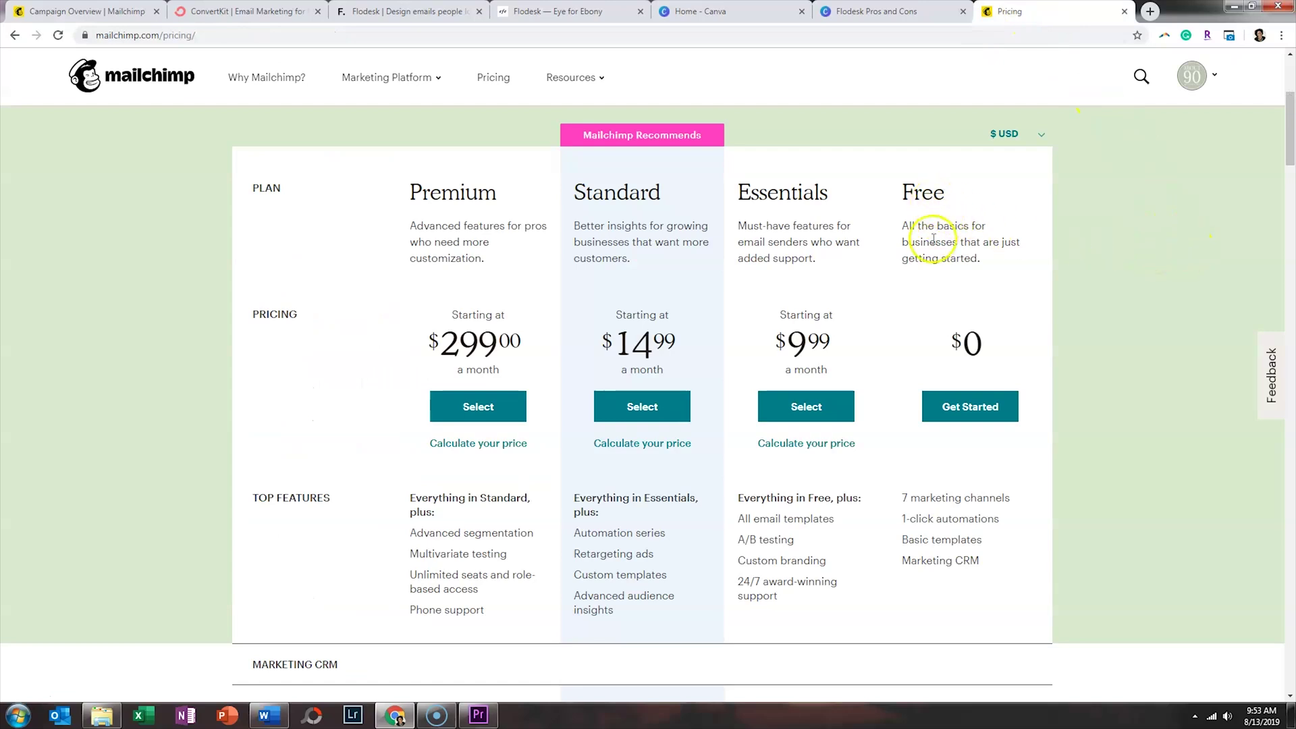
Scroll through the Premium, Standard, Essentials and Free plan features, then open the Essentials price calculator
scroll(1110, 368, "down", 4)
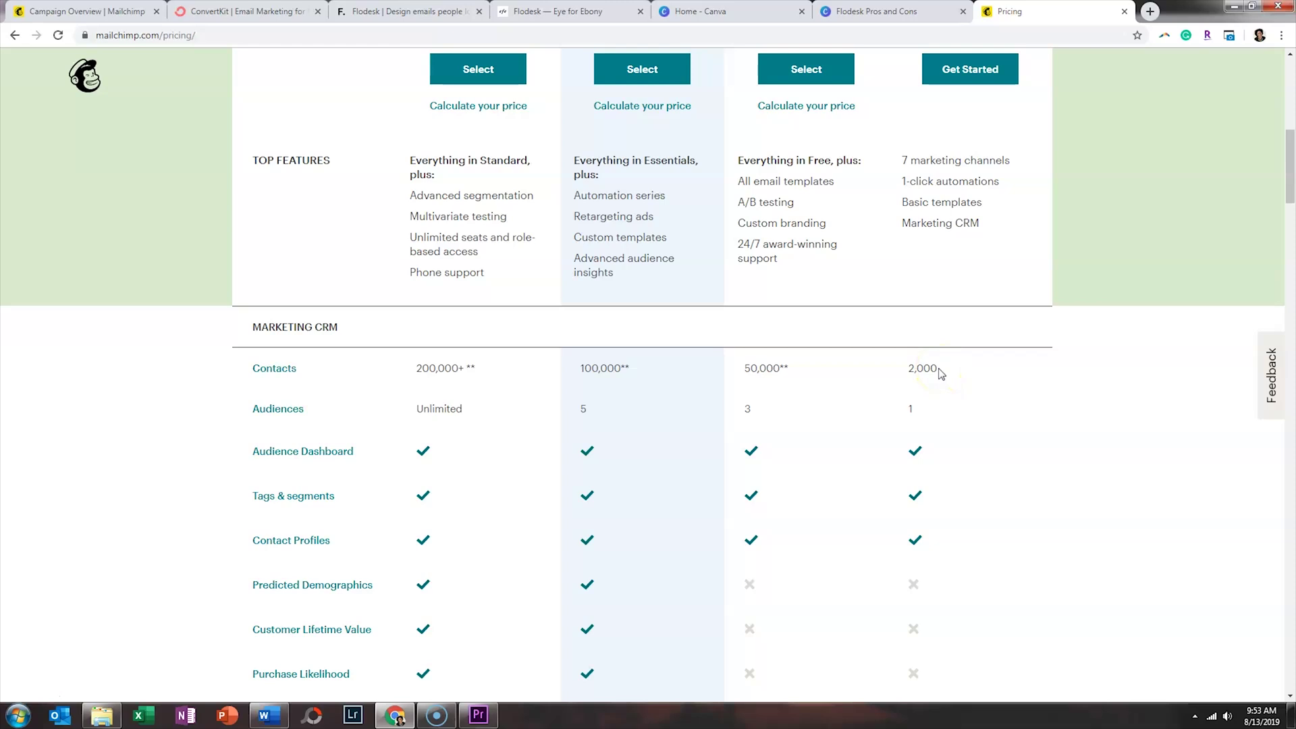
scroll(942, 373, "up", 4)
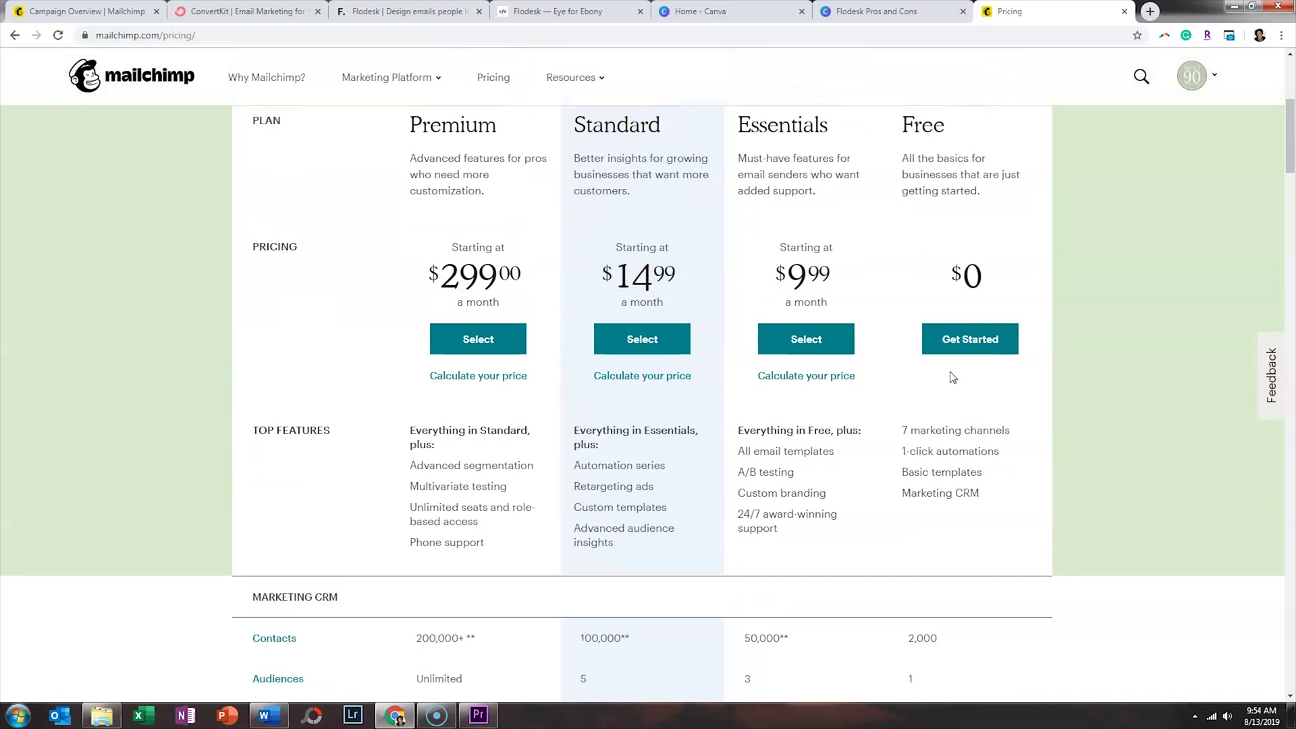
scroll(925, 365, "down", 4)
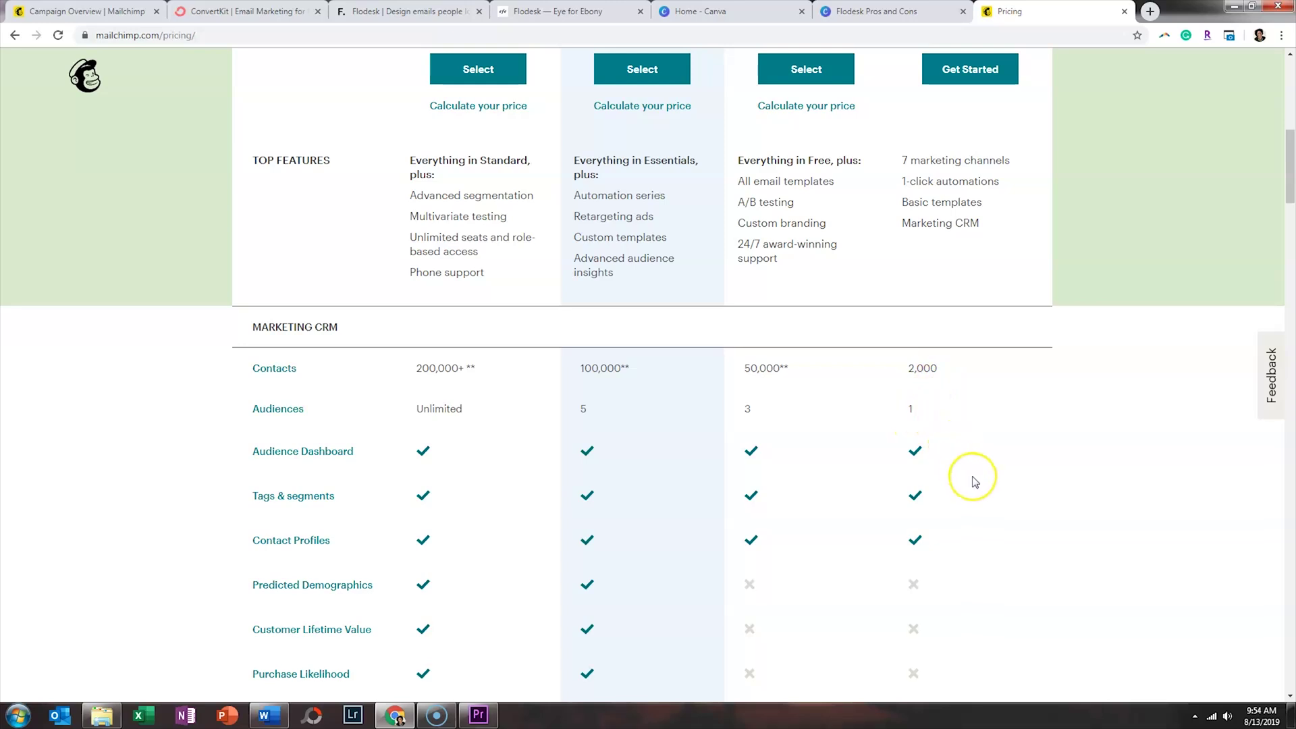
scroll(974, 481, "up", 2)
left_click(796, 241)
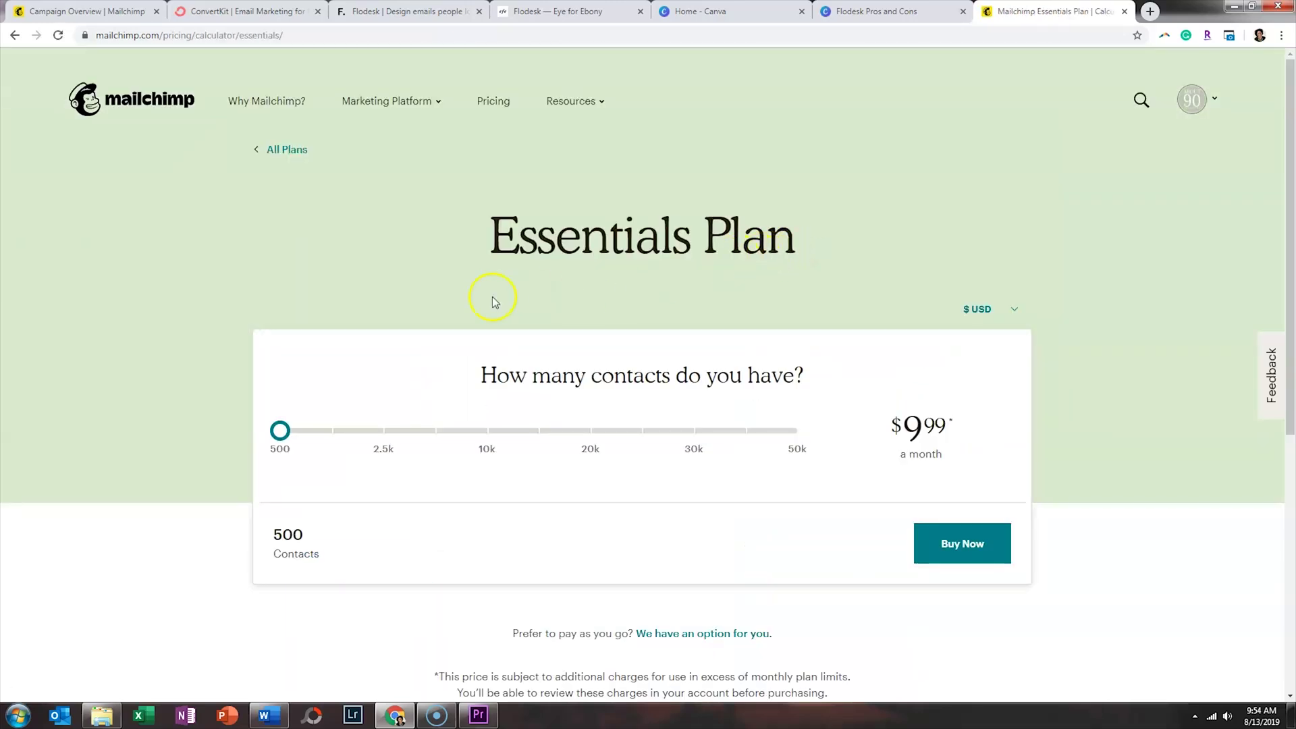
Slide the Essentials contact count up to 10,000, then down to 1,500 for $19.99 a month
left_click_drag(281, 433, 480, 442)
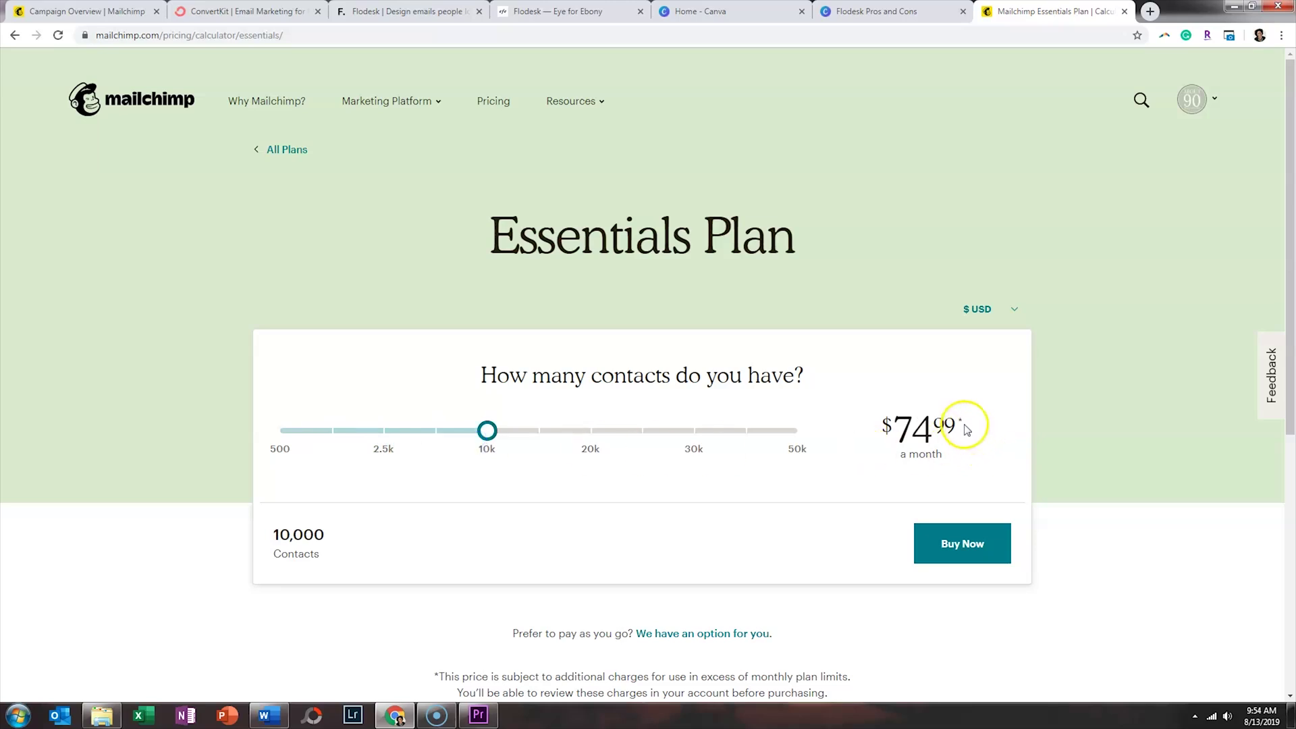
mouse_move(960, 442)
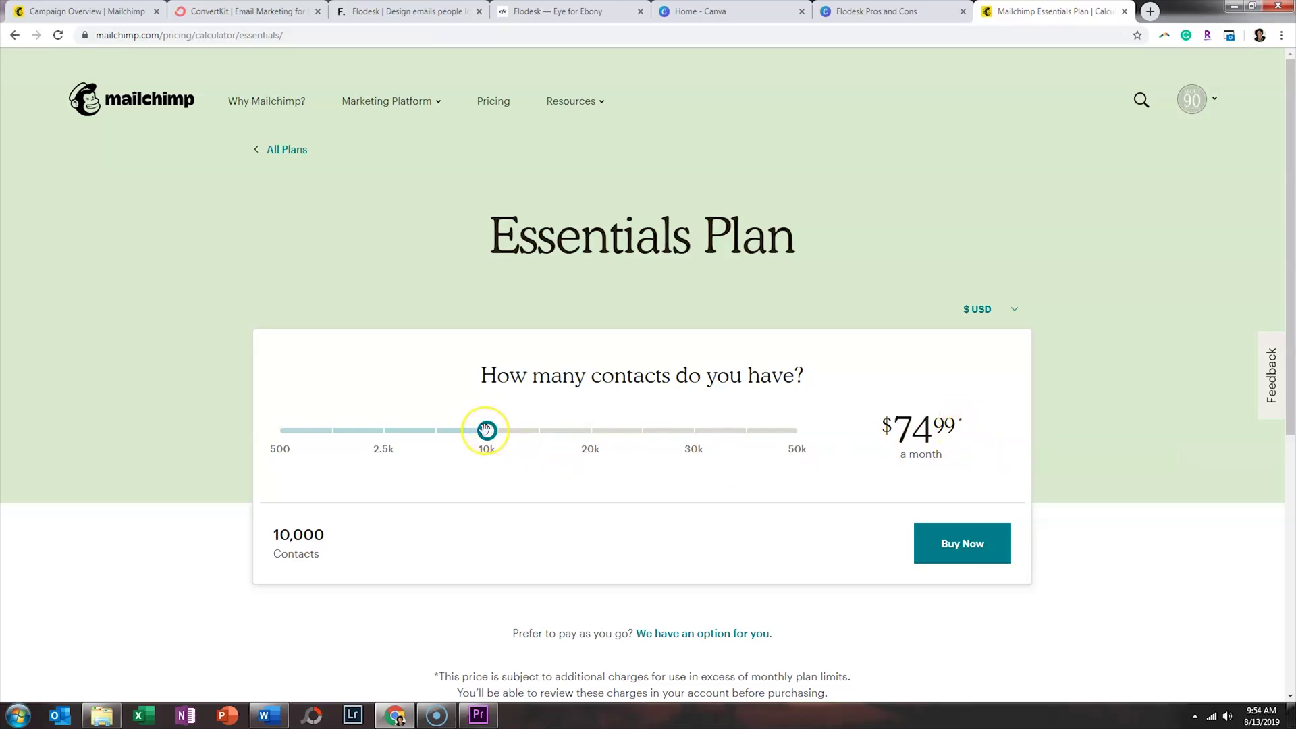
left_click_drag(485, 430, 347, 465)
scroll(469, 578, "down", 1)
scroll(469, 579, "down", 3)
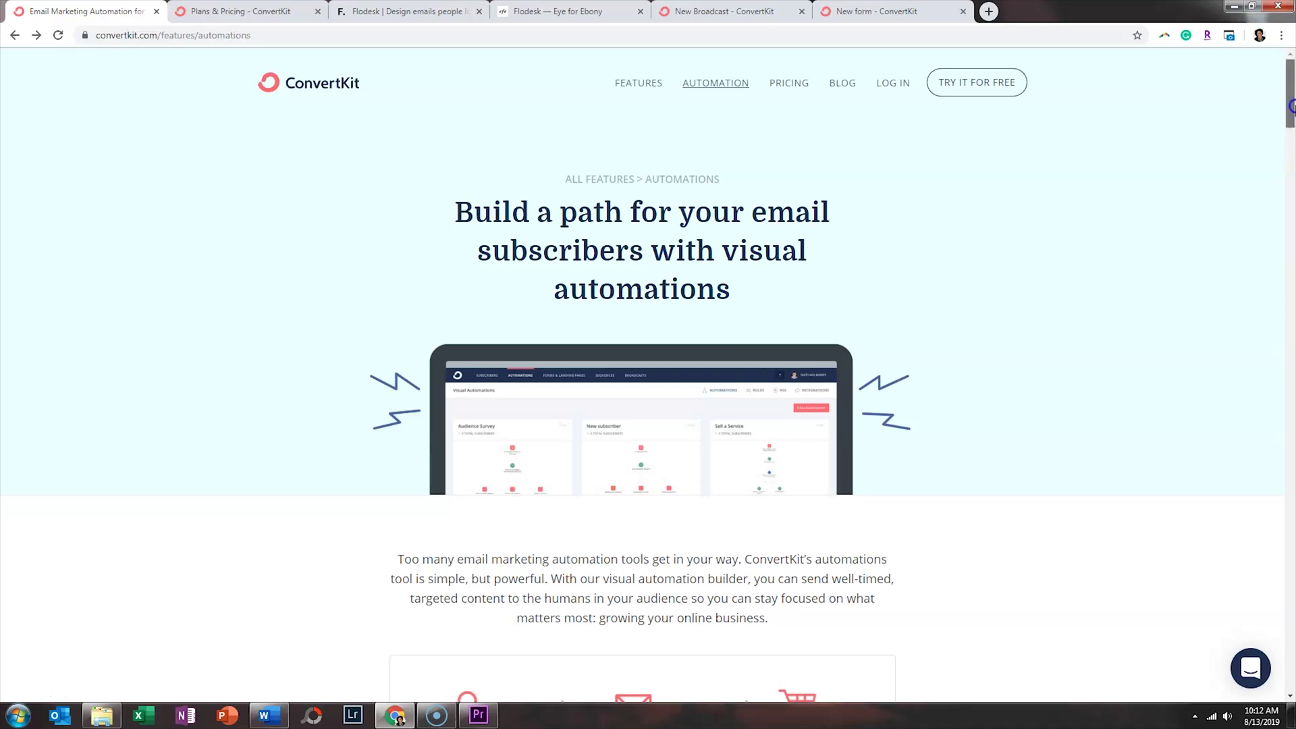
Scroll ConvertKit's automations page down to its integration partners and RSS-feed broadcast sections
left_click_drag(1290, 108, 1291, 370)
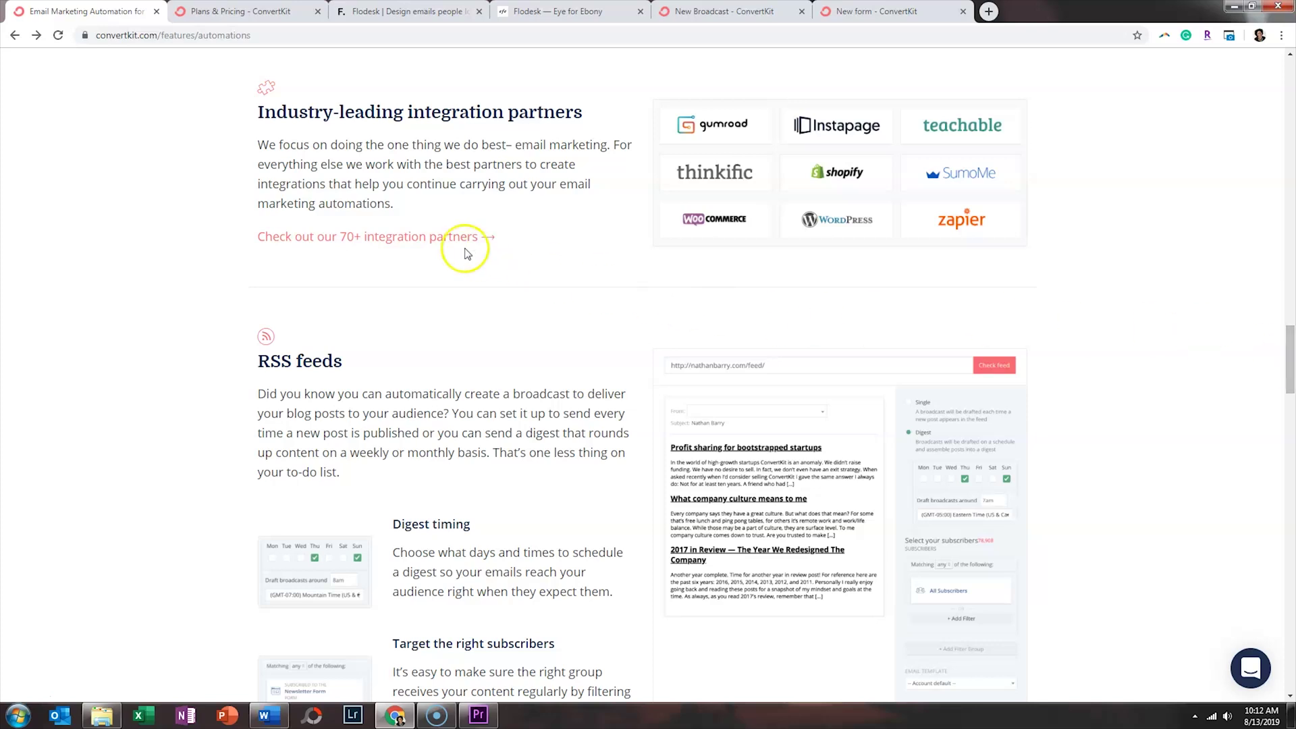
Browse ConvertKit's 70+ integration partners, such as Stripe, Zapier and Wix, then go to Plans & Pricing
left_click(442, 237)
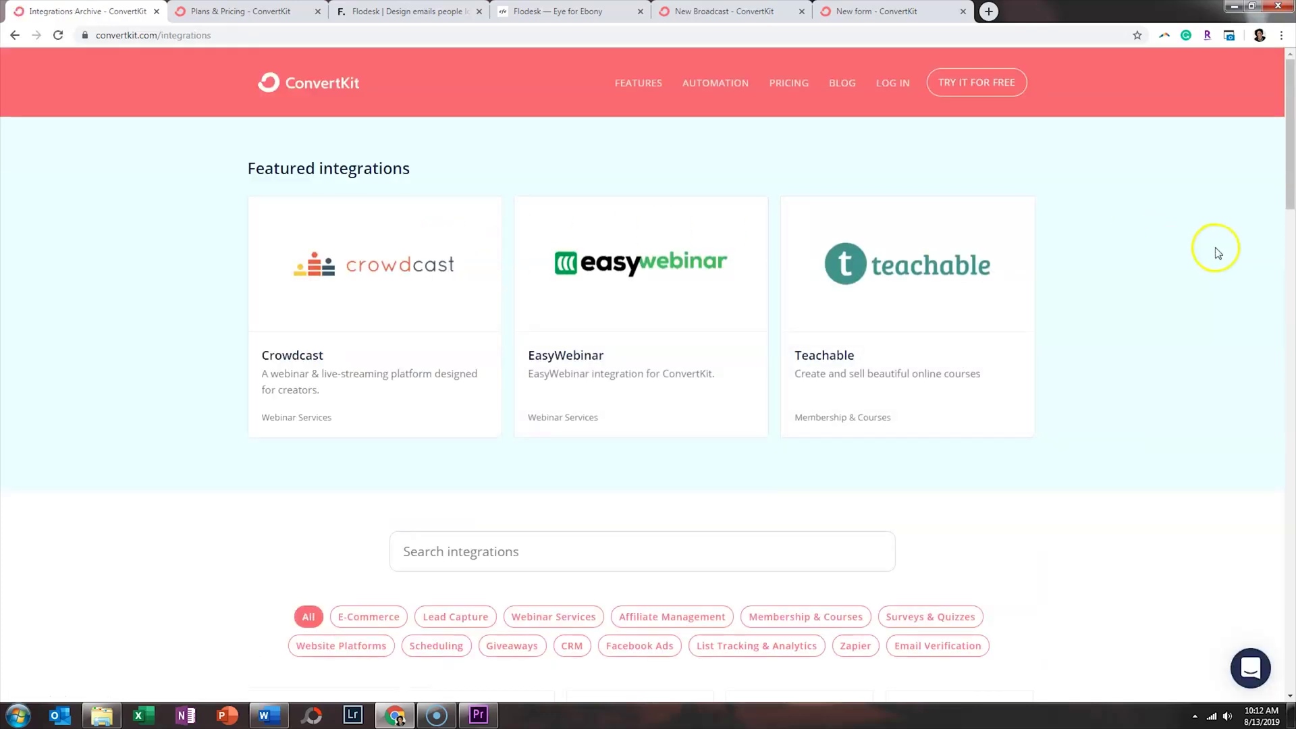
scroll(1287, 203, "down", 6)
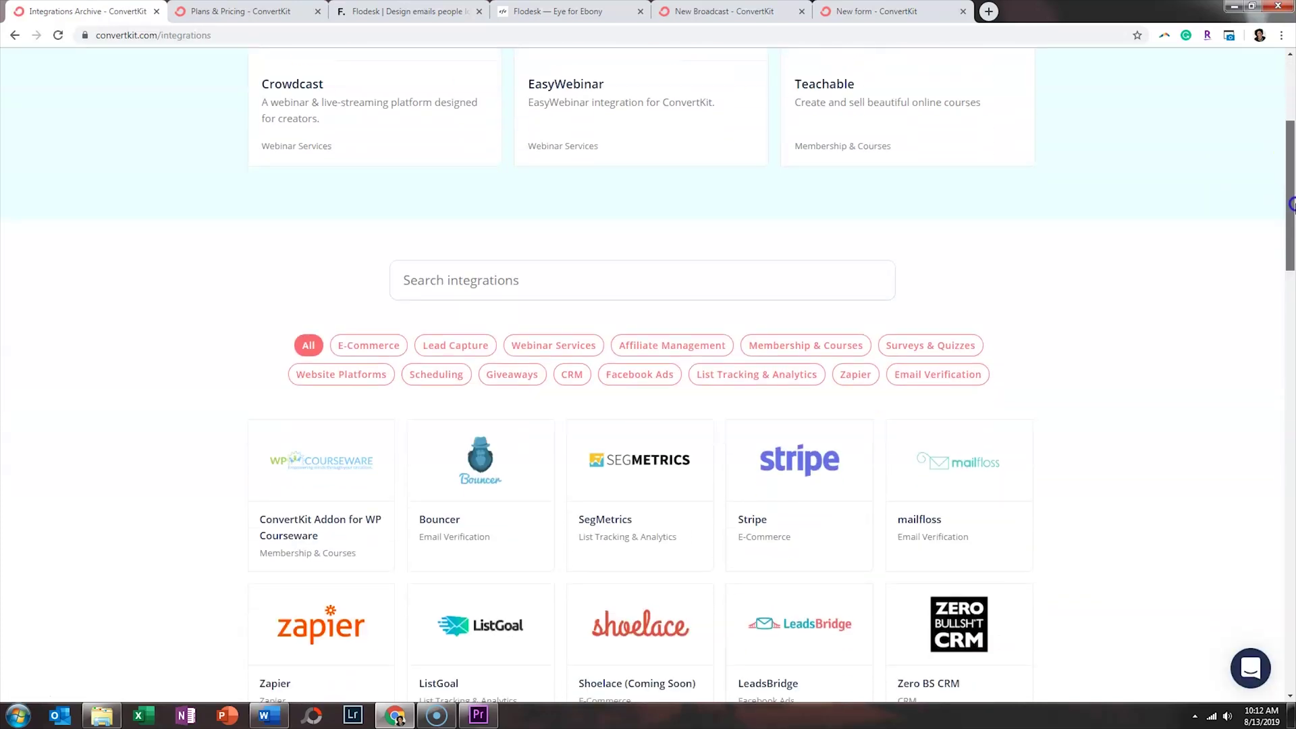
left_click_drag(1291, 231, 1291, 300)
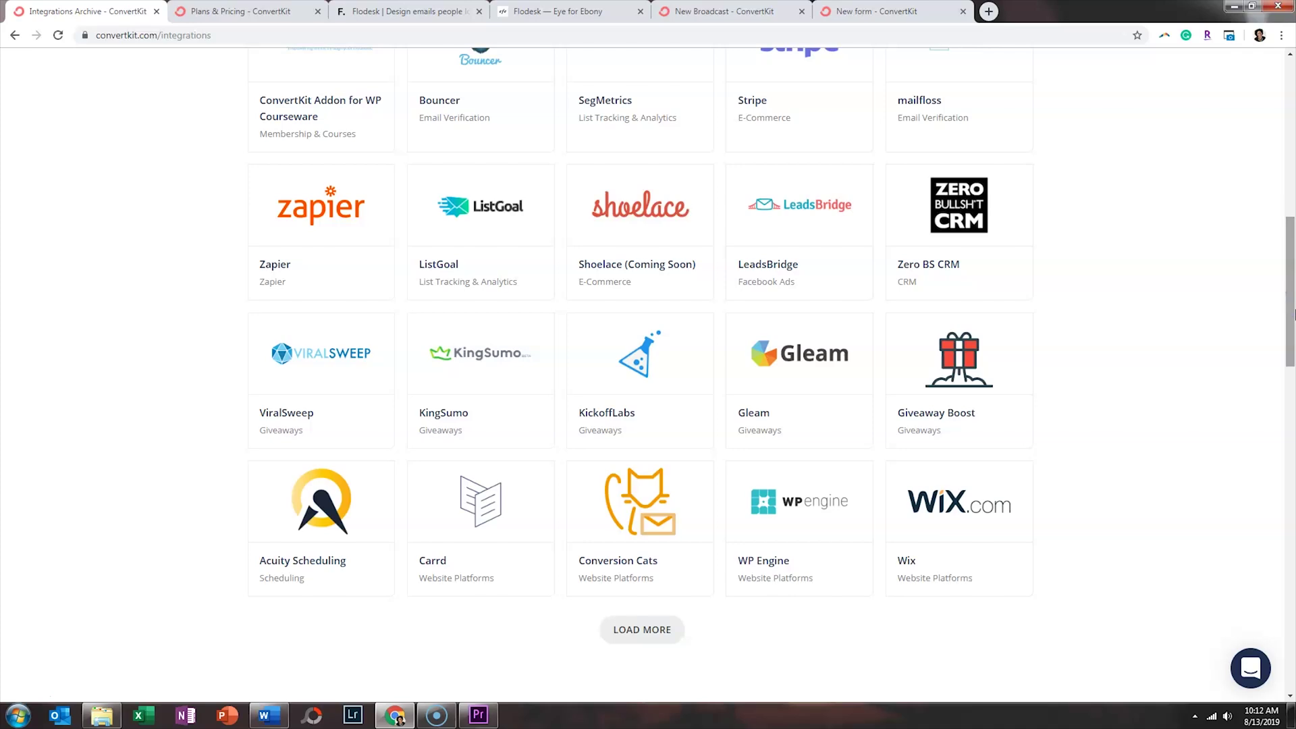
scroll(1293, 312, "up", 2)
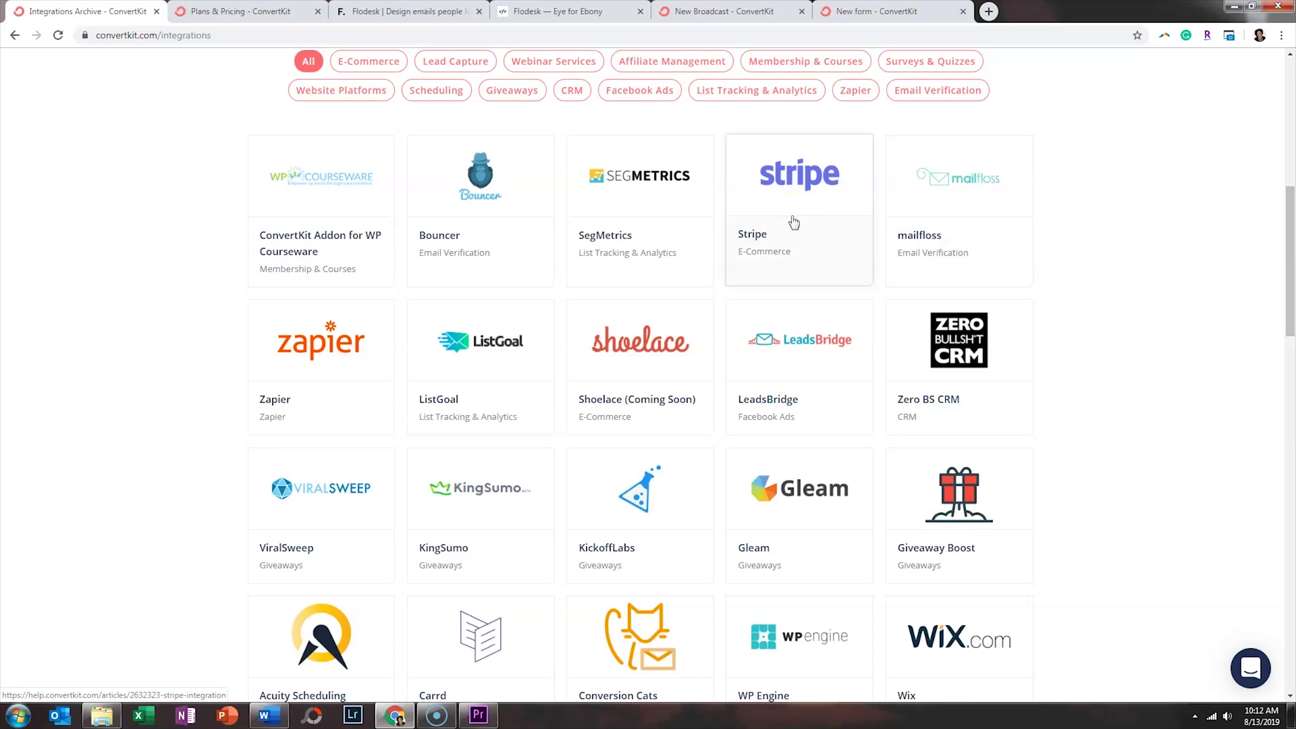
left_click(229, 12)
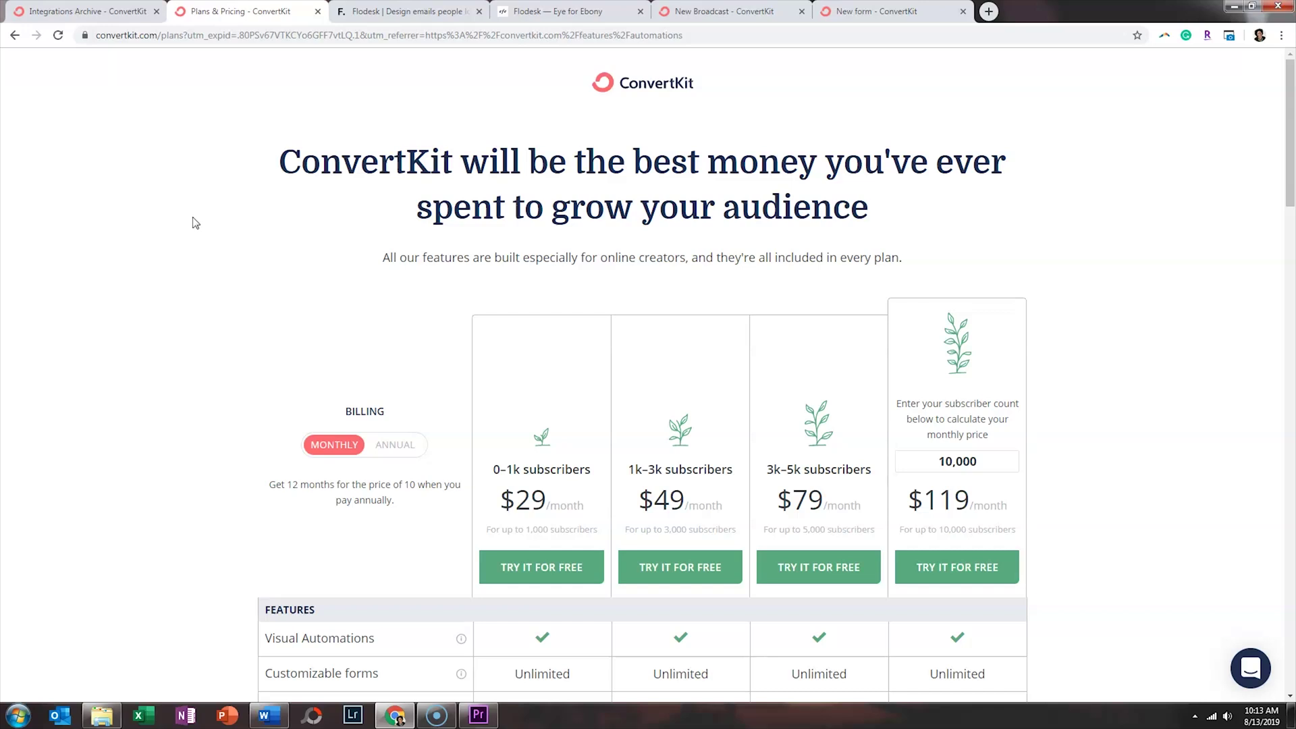
Switch ConvertKit's plan prices to annual billing, then go to the New Broadcast draft
left_click(399, 445)
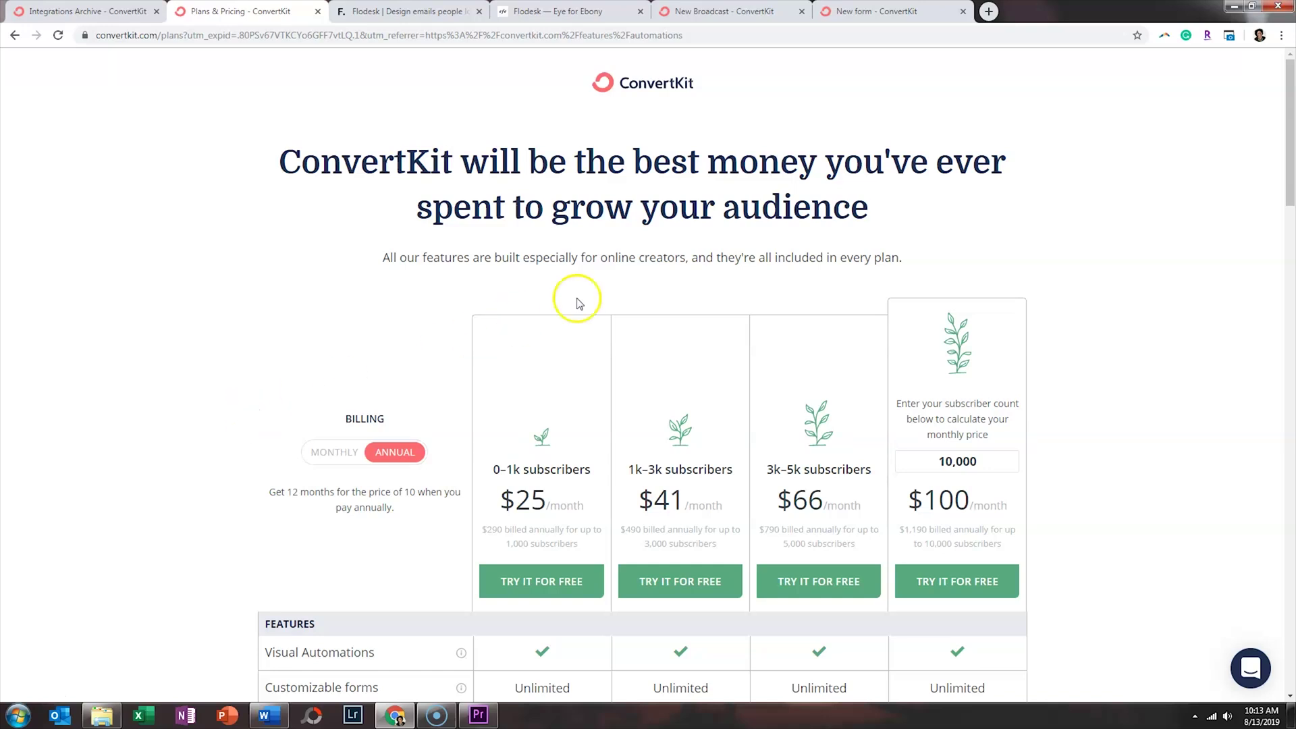
left_click(777, 12)
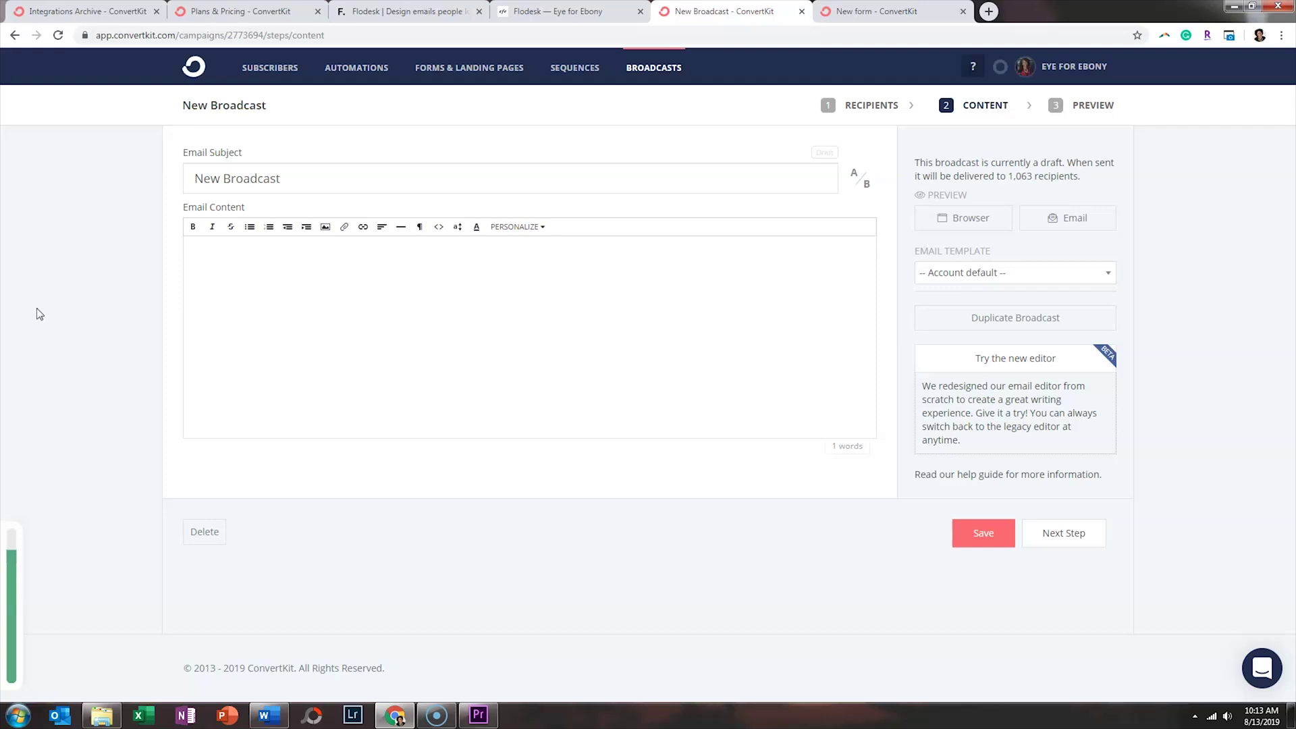
Review the Email Template choices without changing them, then switch the broadcast to the new editor
left_click(996, 277)
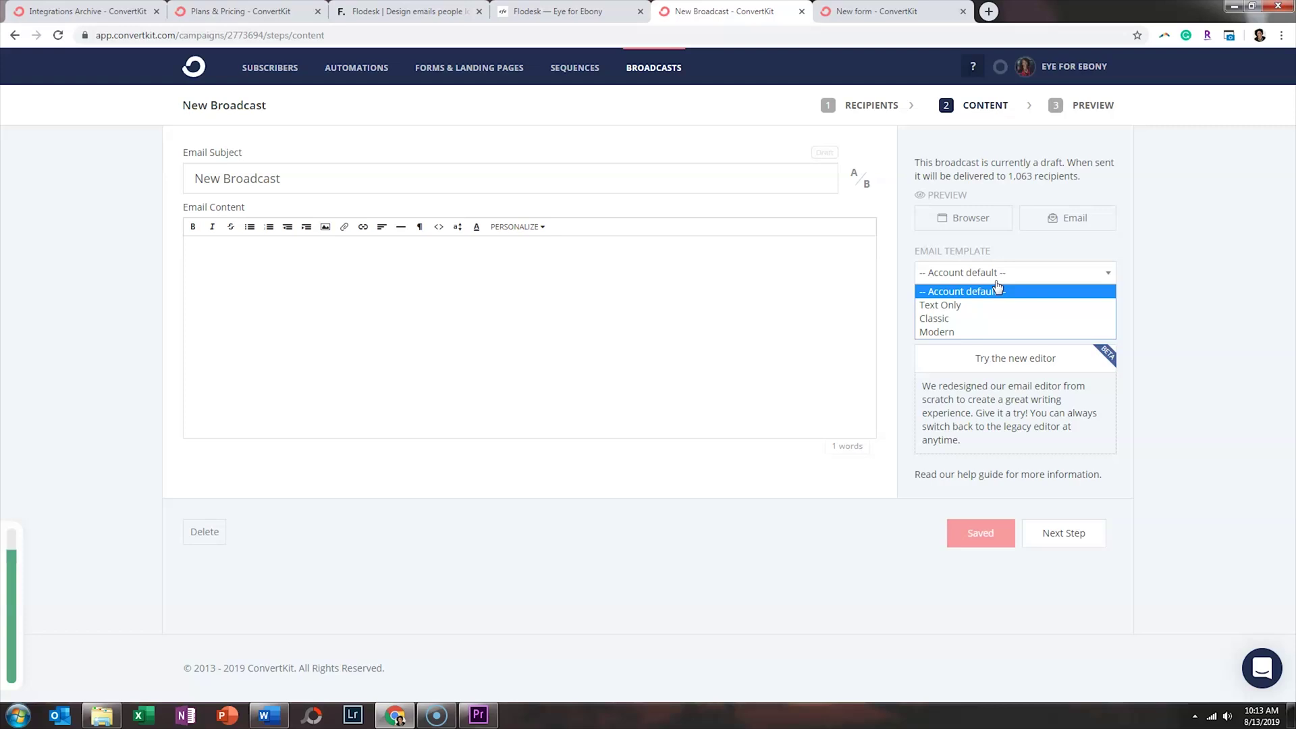
left_click(1229, 305)
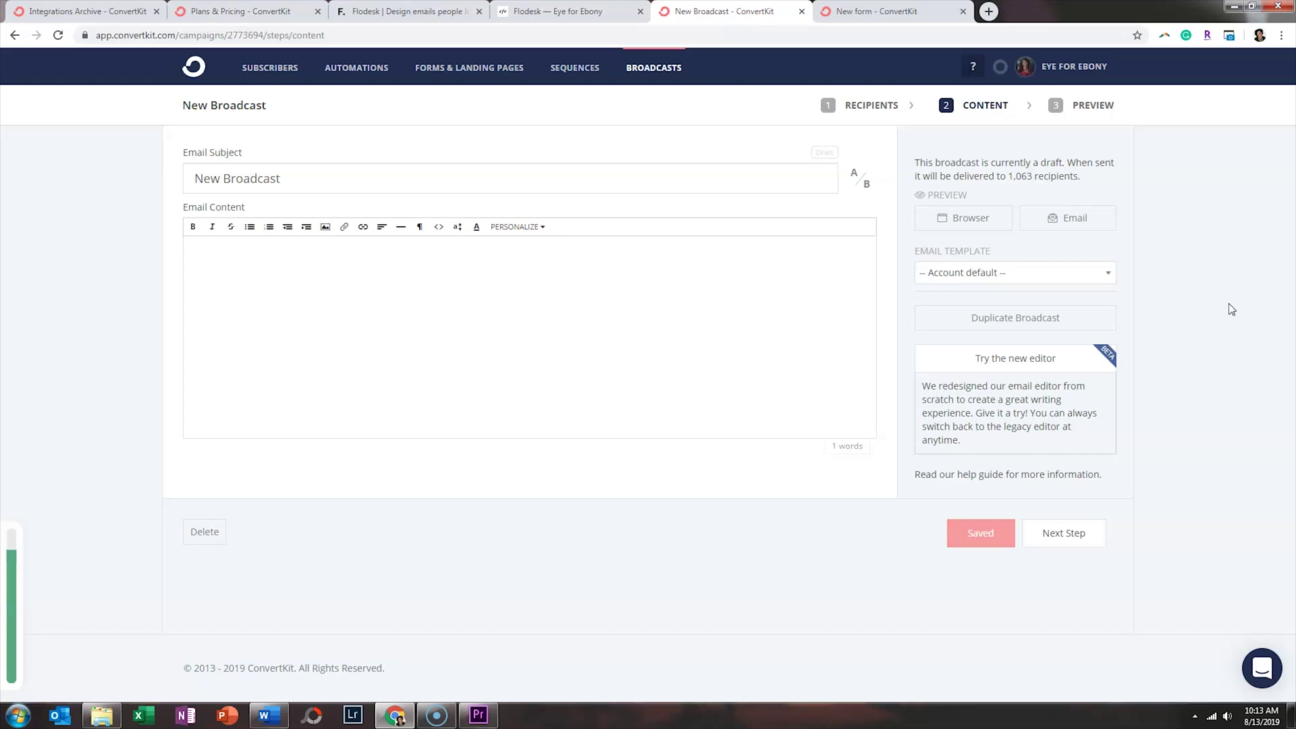
left_click(1057, 396)
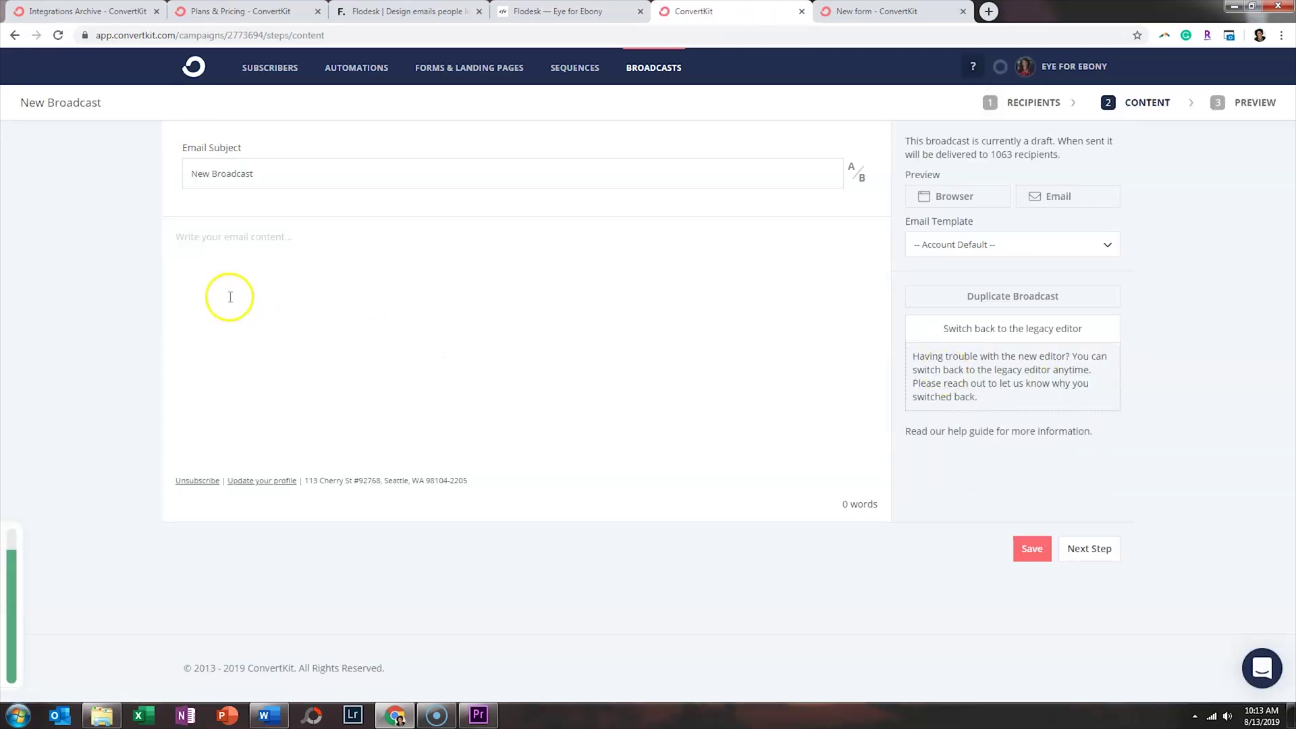
Browse the email body's INSERT block list, close it, and go to the 'New form - ConvertKit' page
left_click(200, 243)
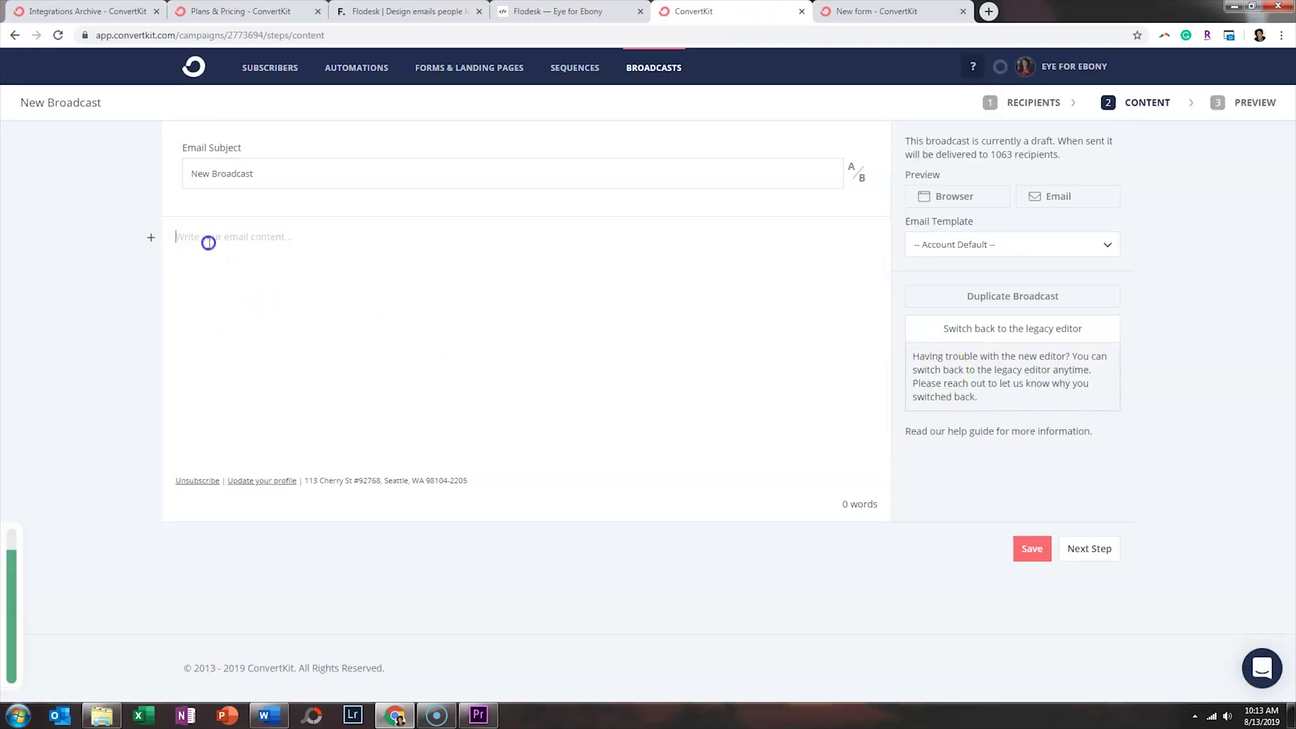
left_click(151, 240)
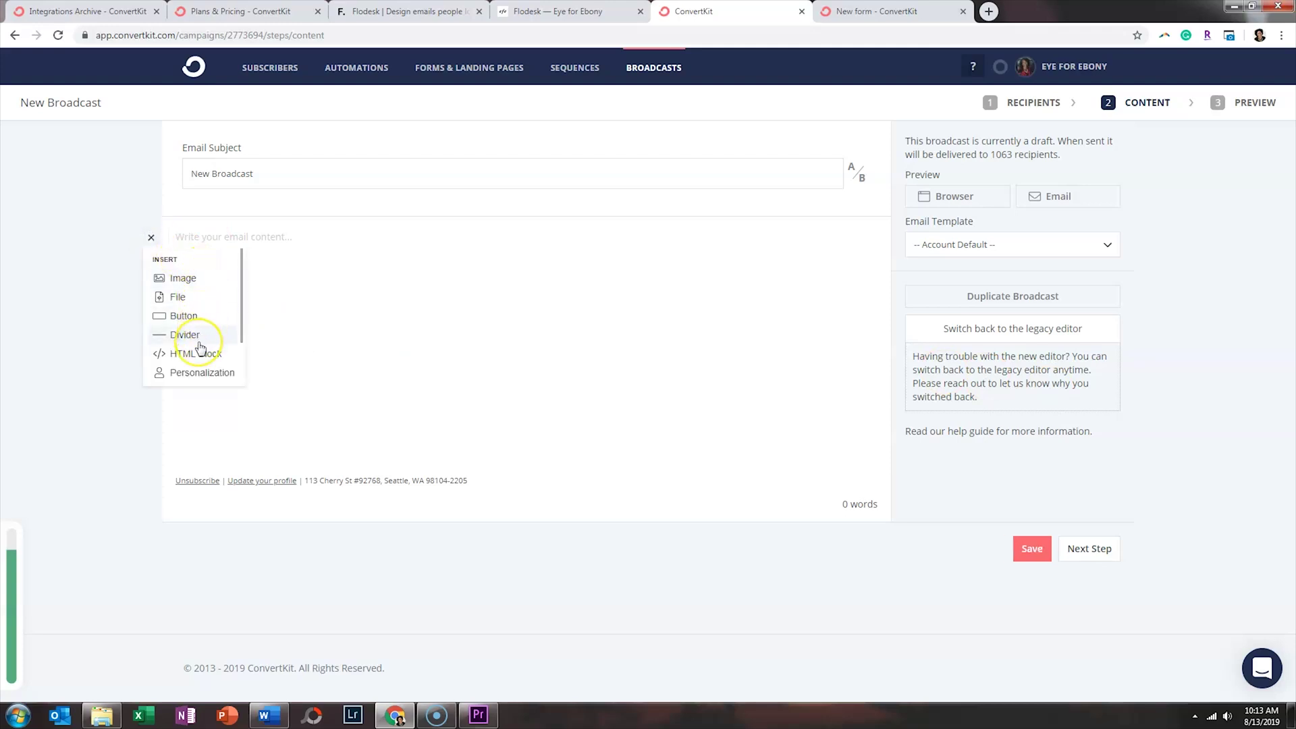
scroll(201, 347, "down", 1)
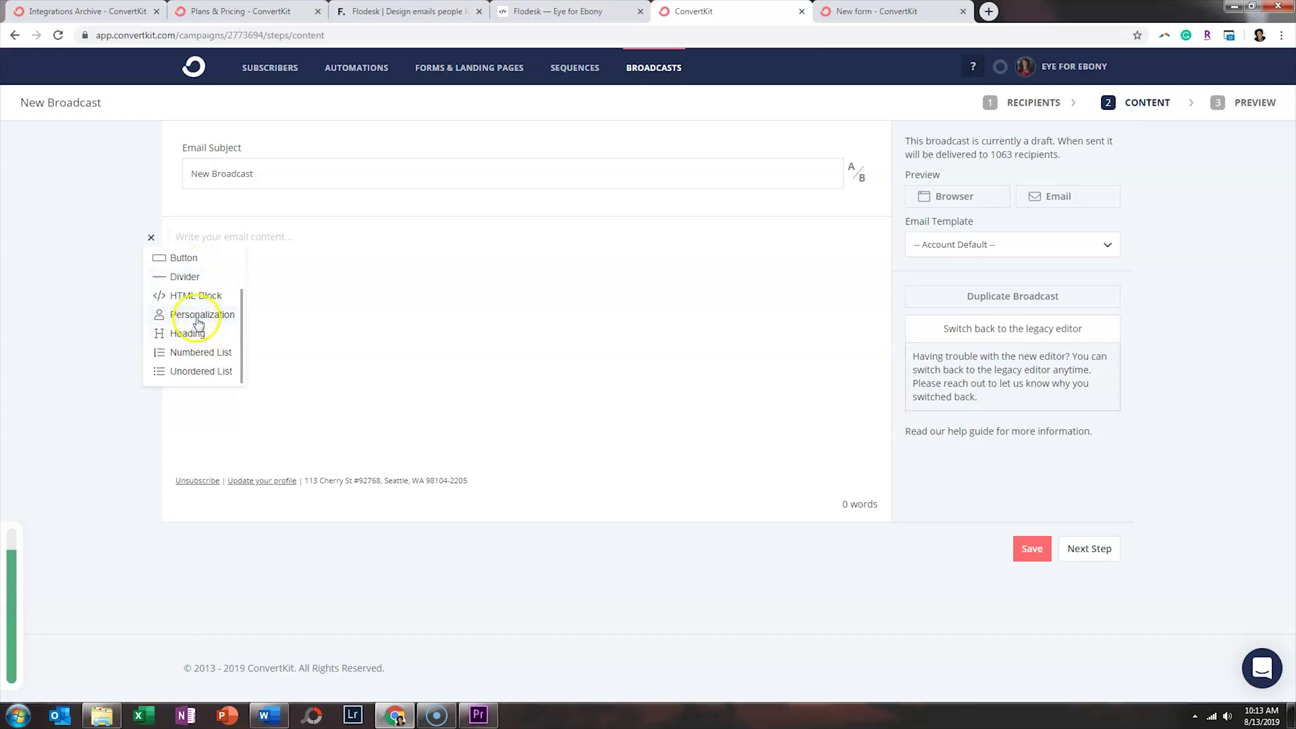
scroll(204, 320, "up", 2)
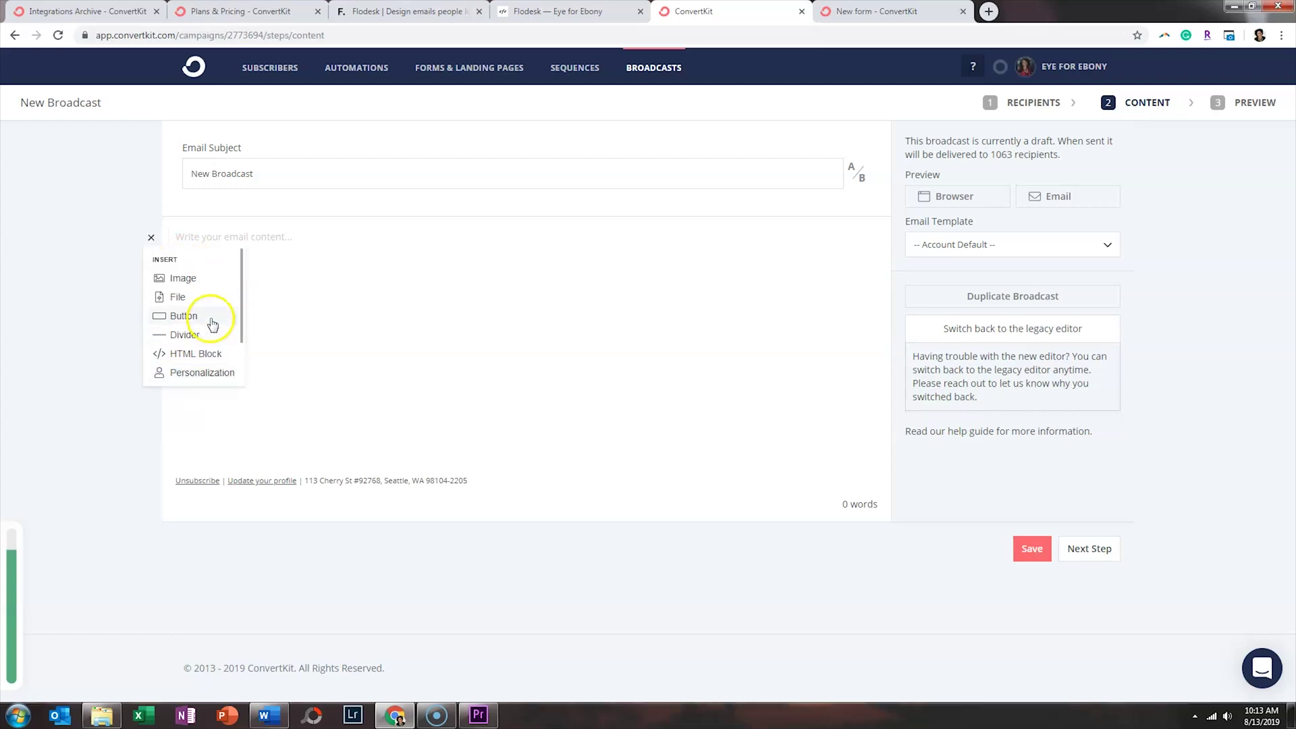
left_click(151, 237)
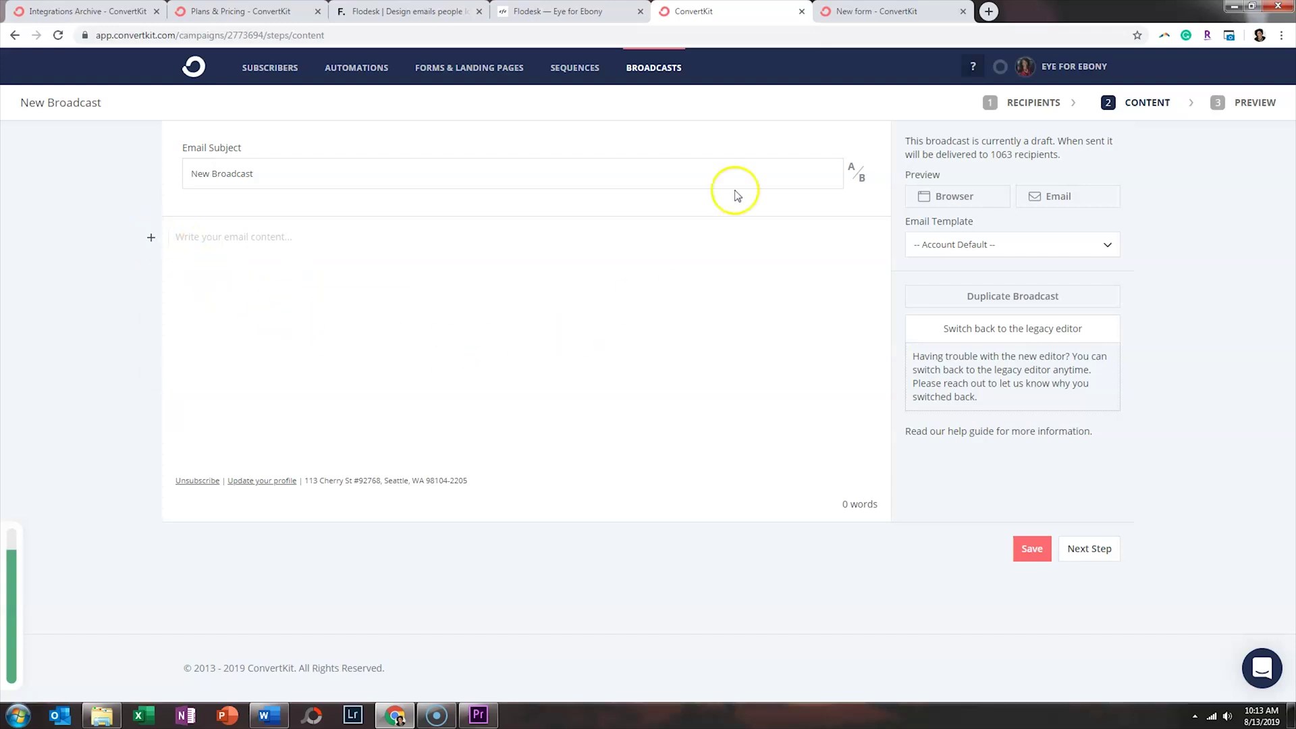
left_click(831, 12)
left_click(834, 5)
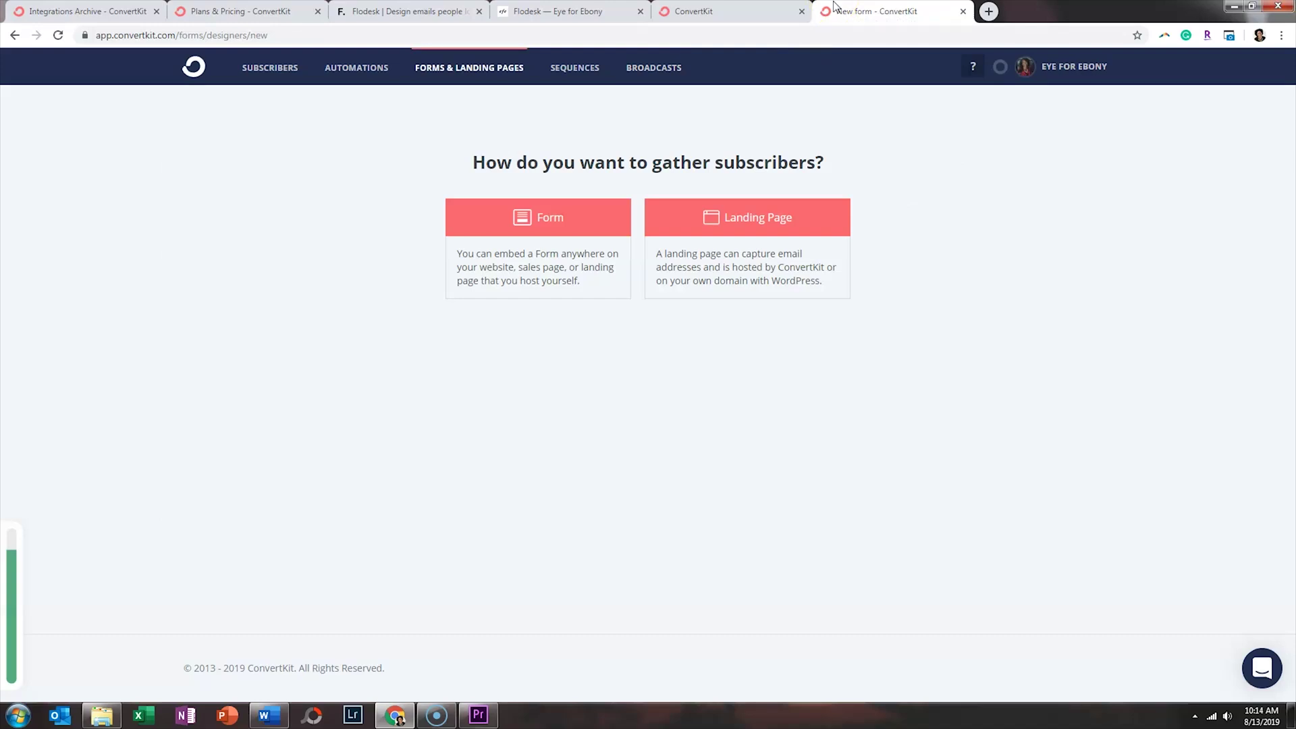
left_click(712, 218)
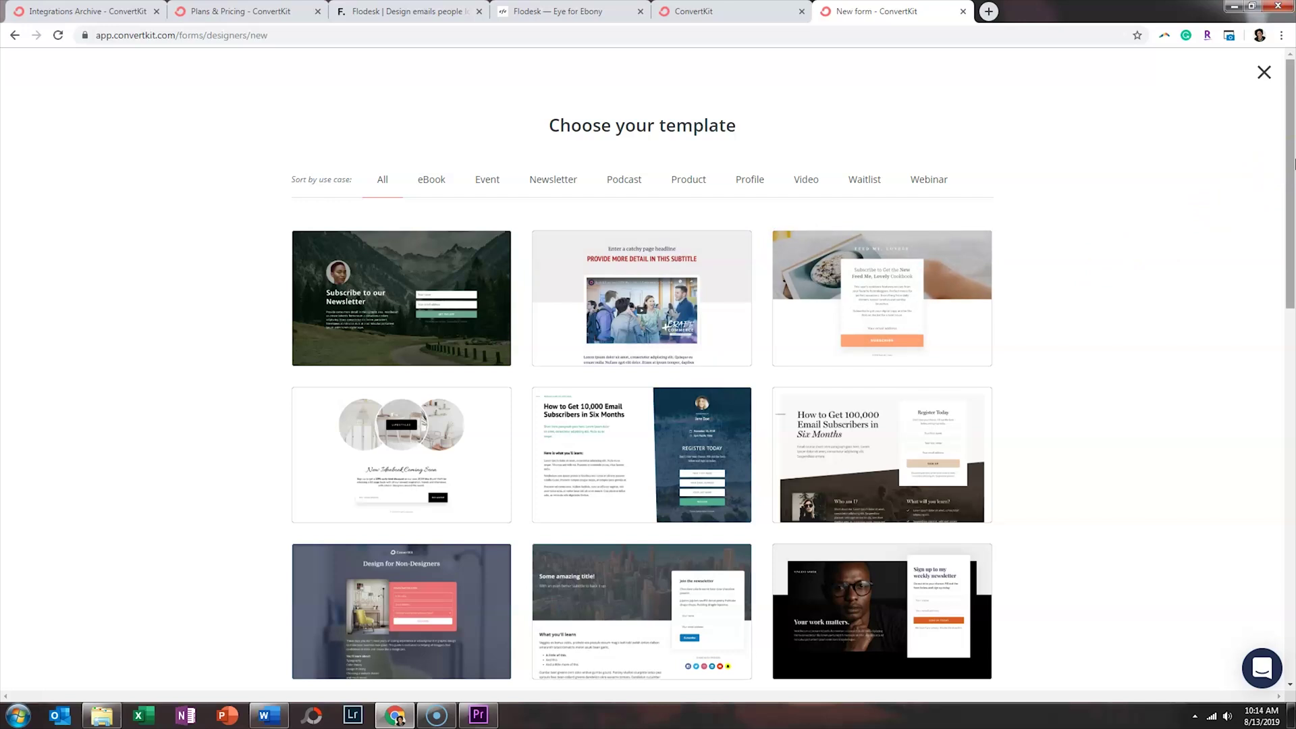
mouse_move(1293, 162)
left_mouse_down()
mouse_move(1292, 580)
mouse_move(1292, 143)
left_mouse_up()
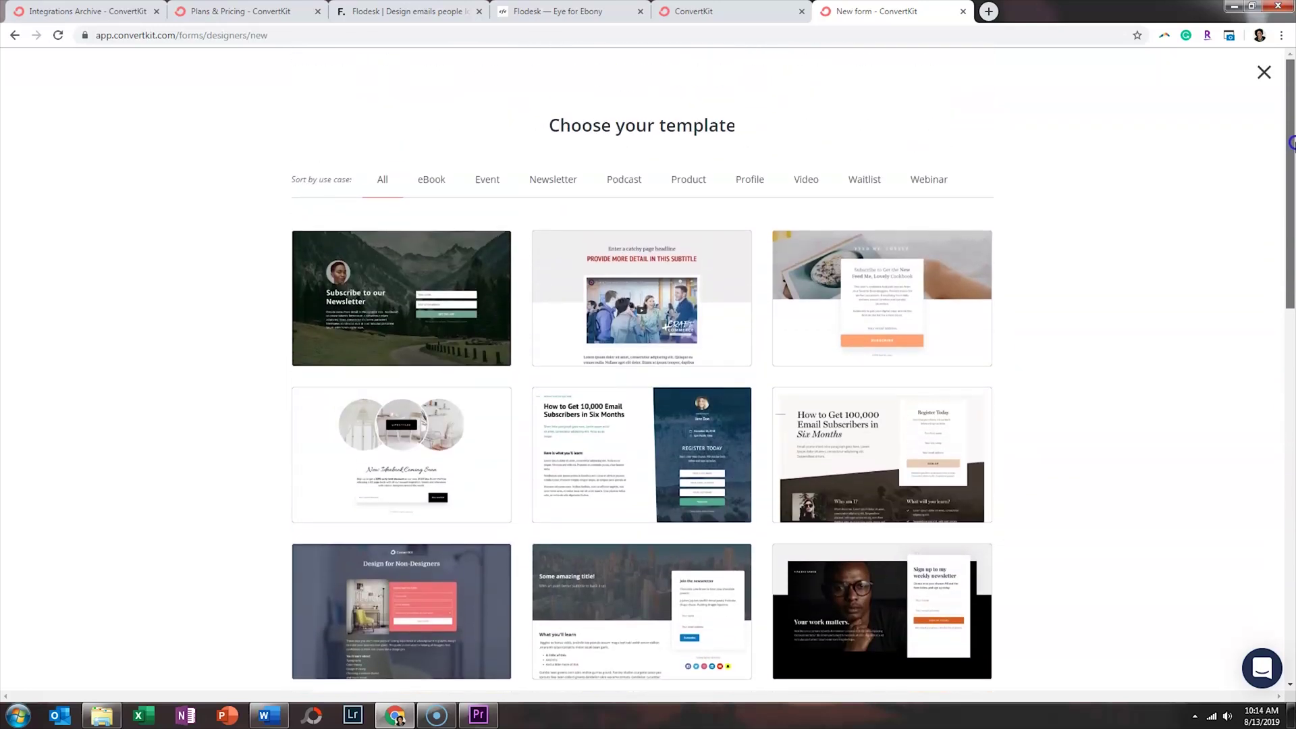
left_click(889, 478)
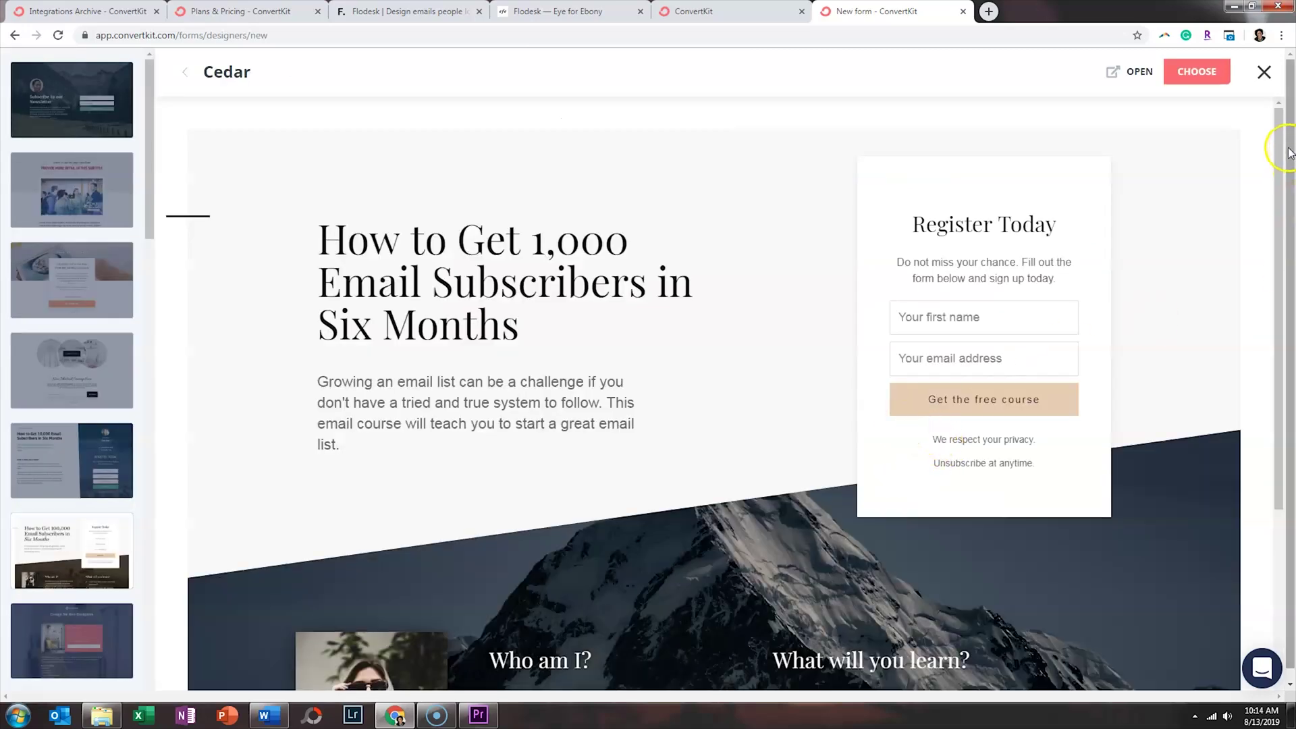
left_click_drag(1289, 152, 1286, 196)
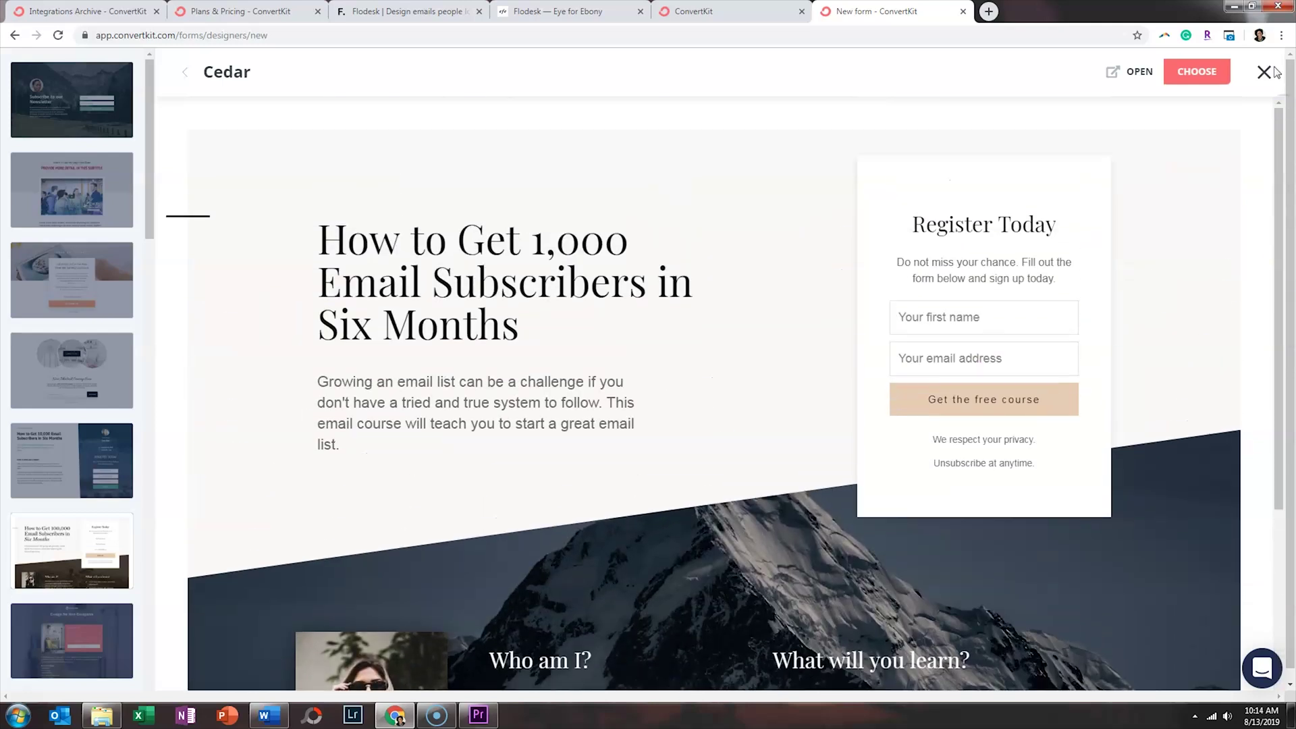
left_click(1262, 72)
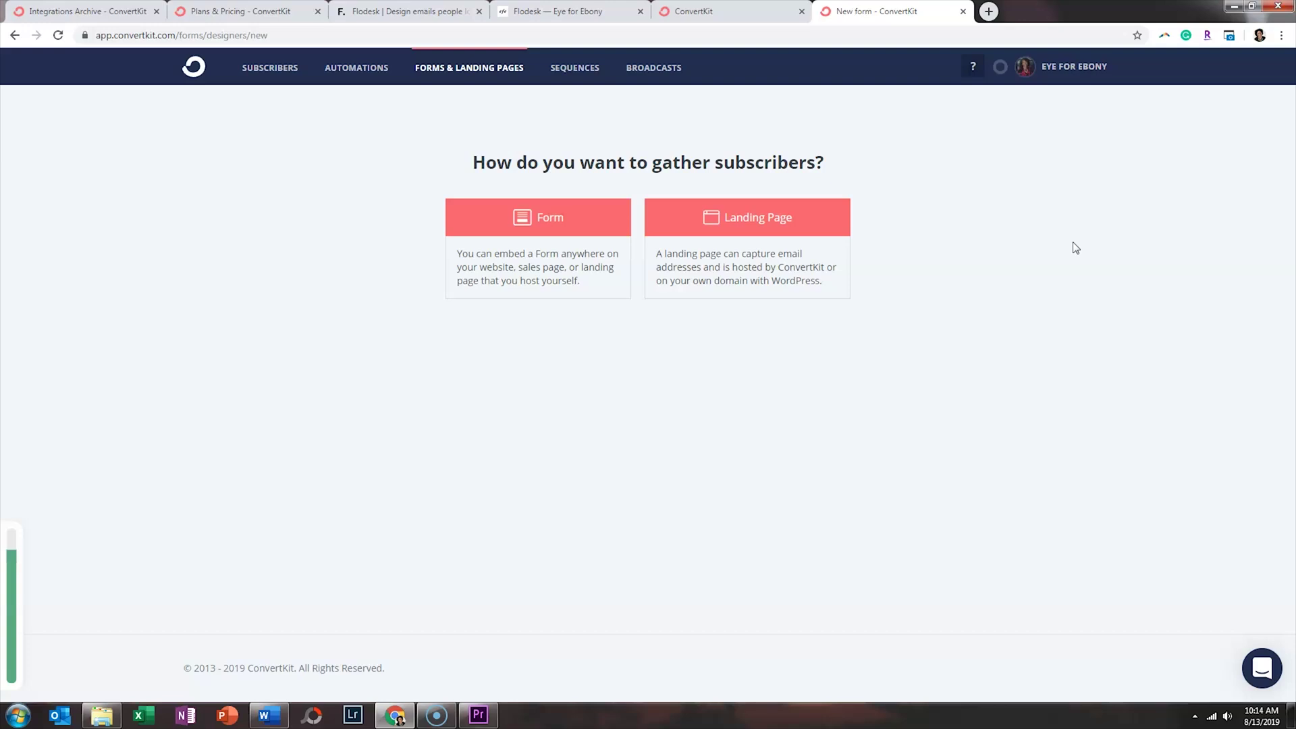
left_click(747, 10)
Review the broadcast's Email Template styles and keep it at Account Default
left_click(966, 245)
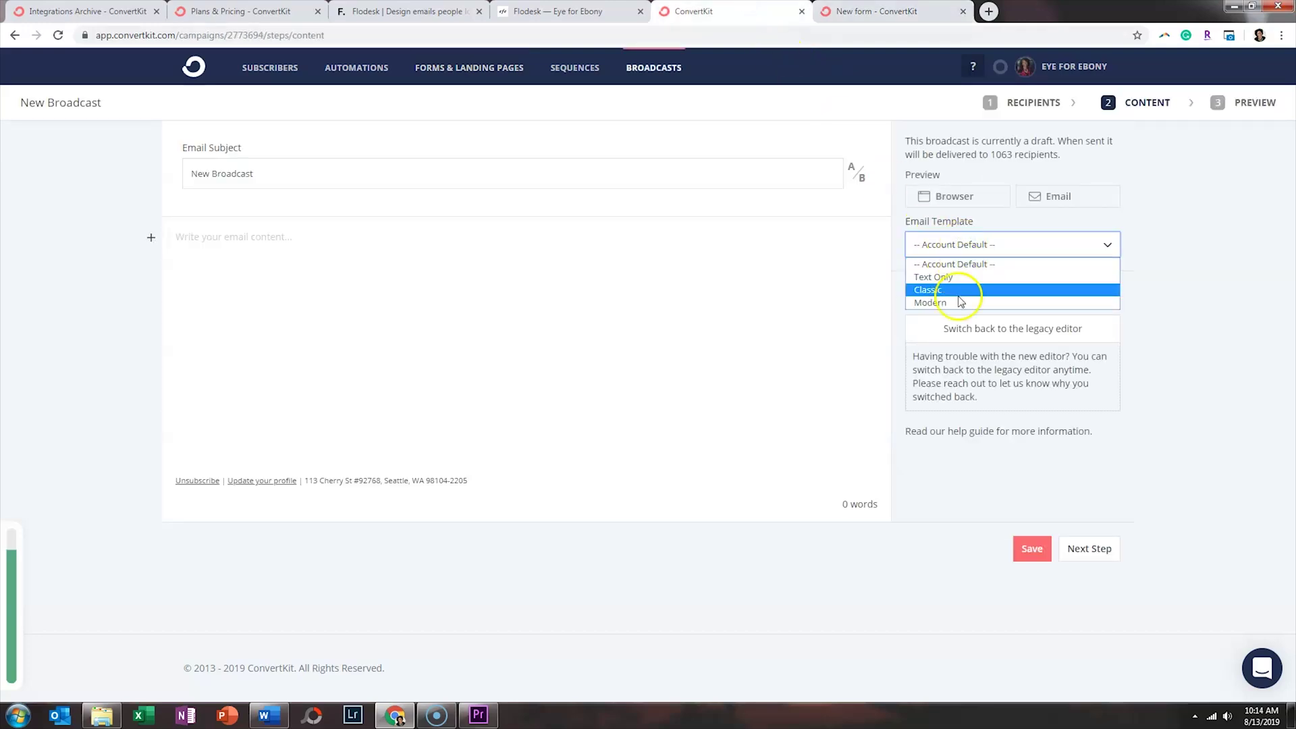
left_click(1254, 280)
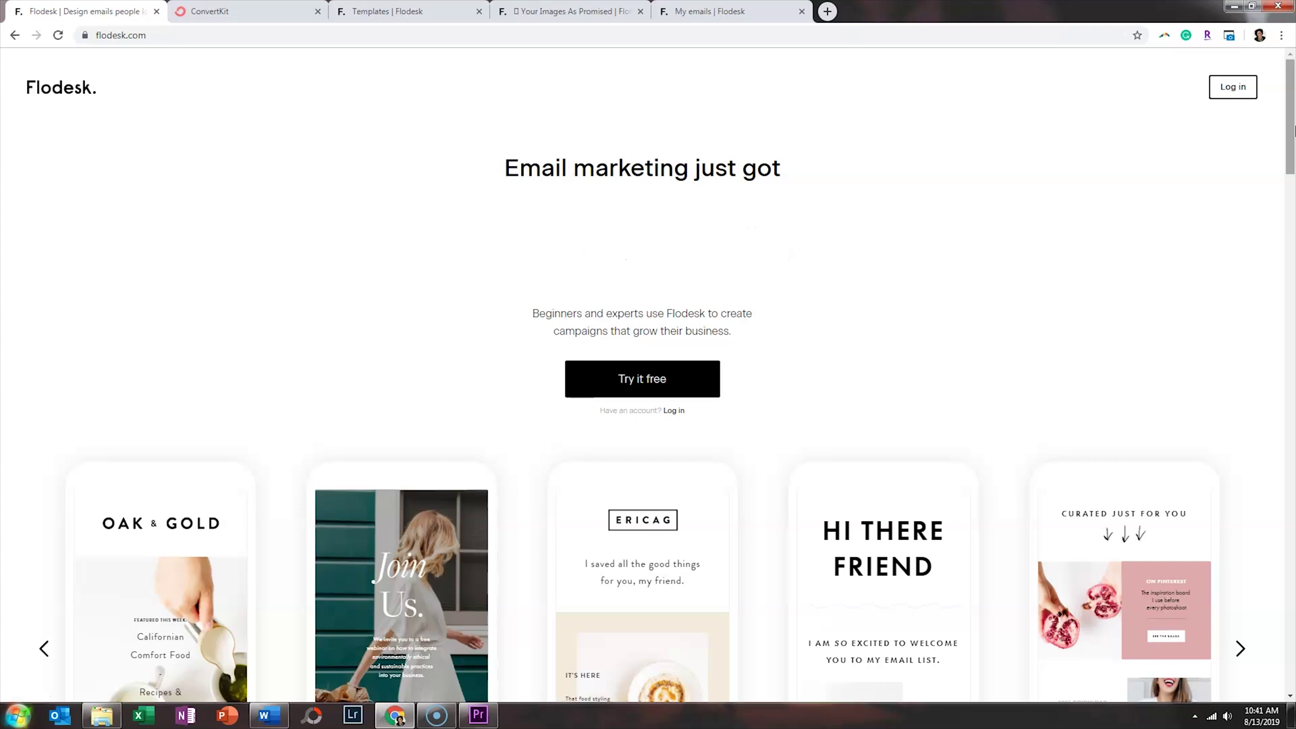
Page through Flodesk's homepage email template carousel, then return to the ConvertKit broadcast report
left_click_drag(1293, 130, 1292, 162)
left_click(1240, 444)
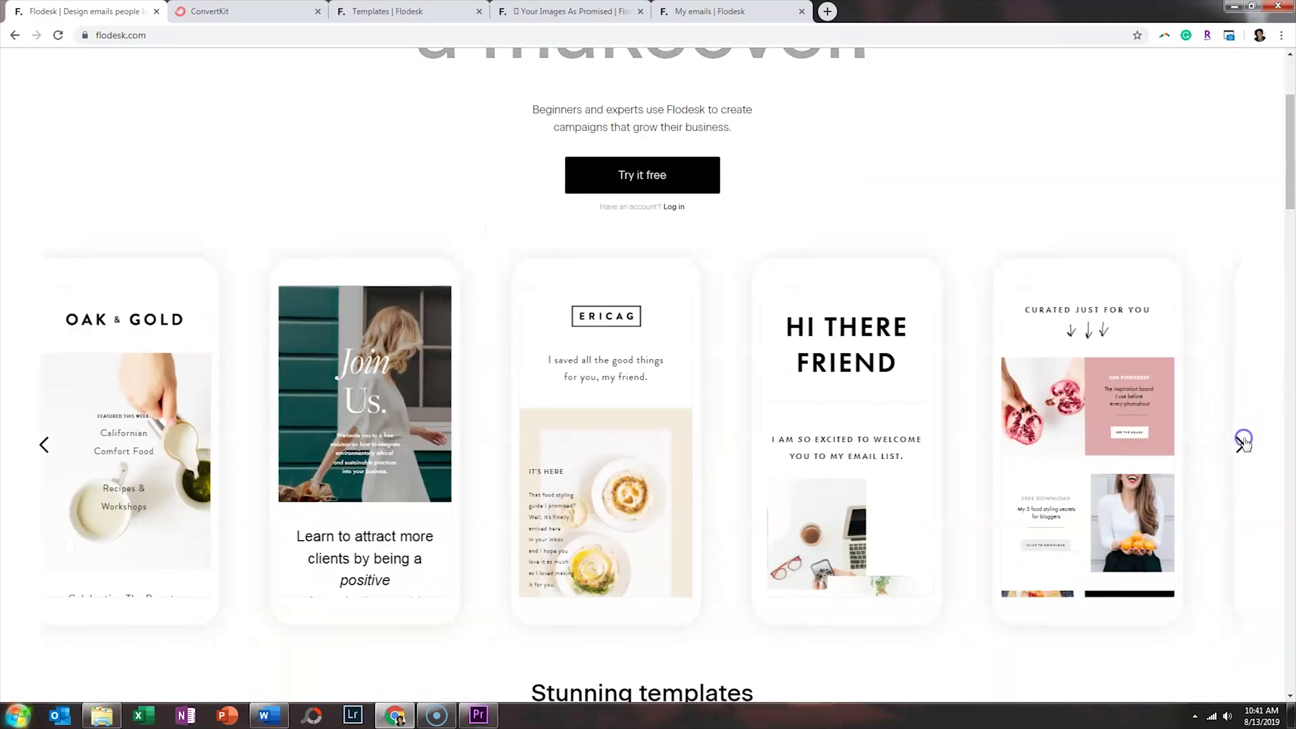
left_click(1241, 444)
left_click(1242, 444)
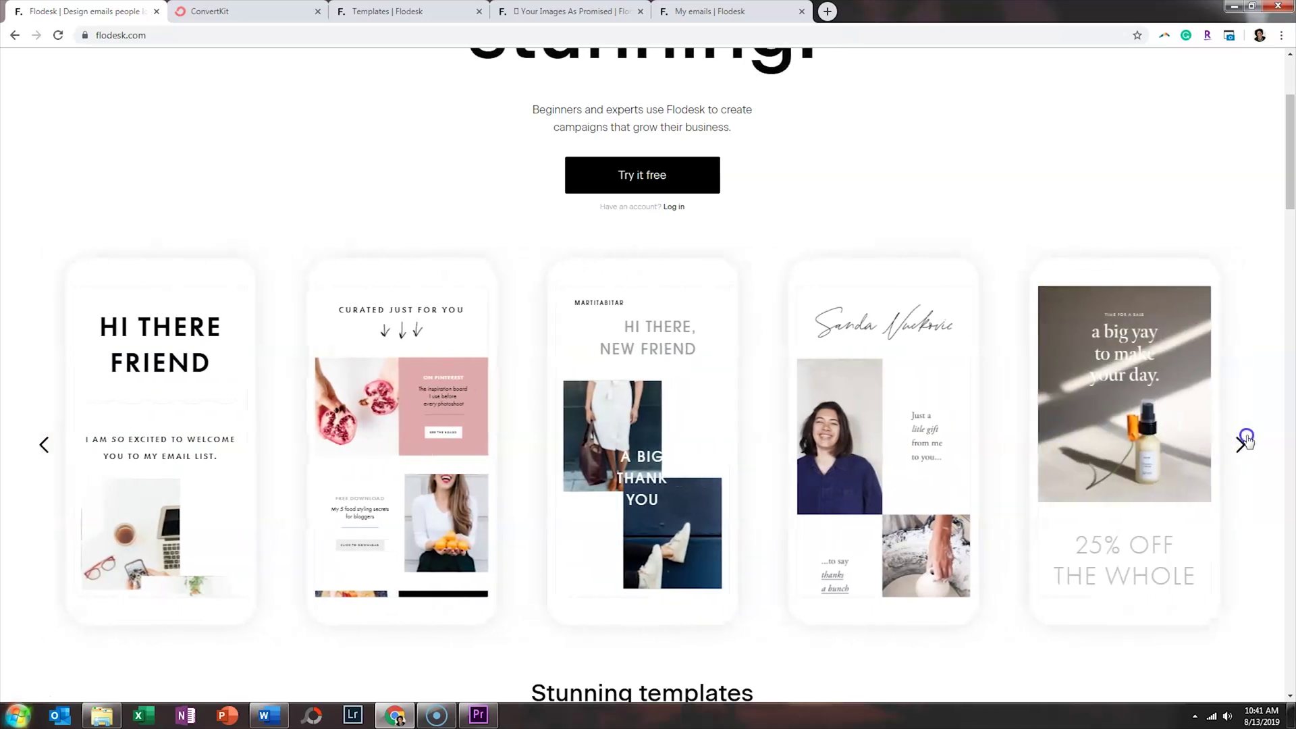
left_click(1242, 445)
left_click(1242, 444)
left_click(1242, 444)
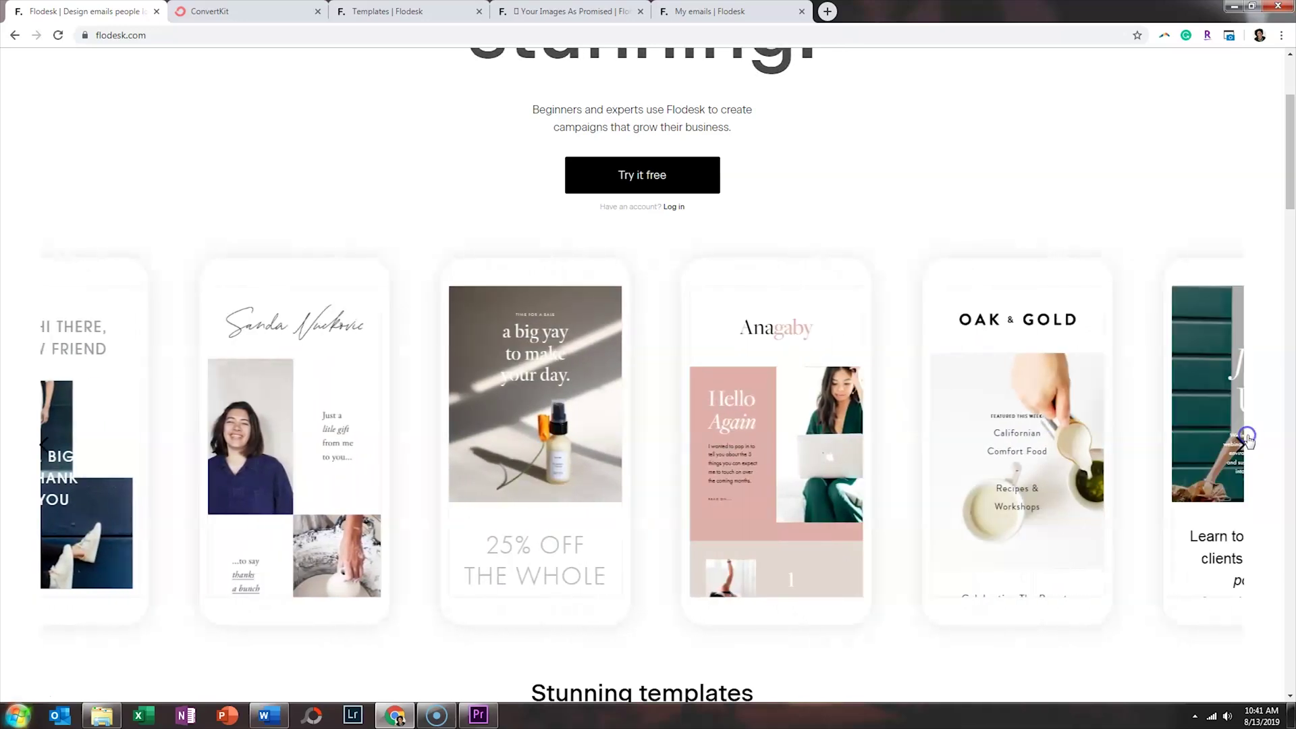
left_click(1245, 442)
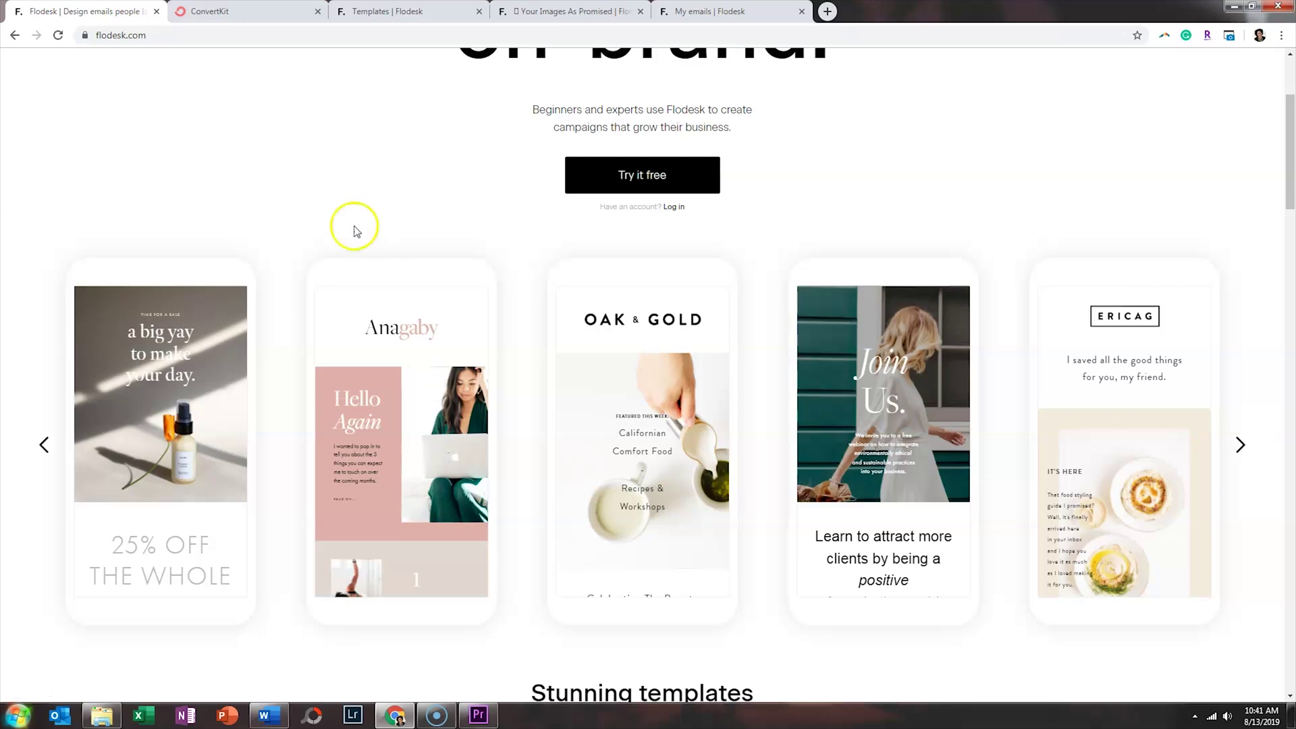
left_click(256, 12)
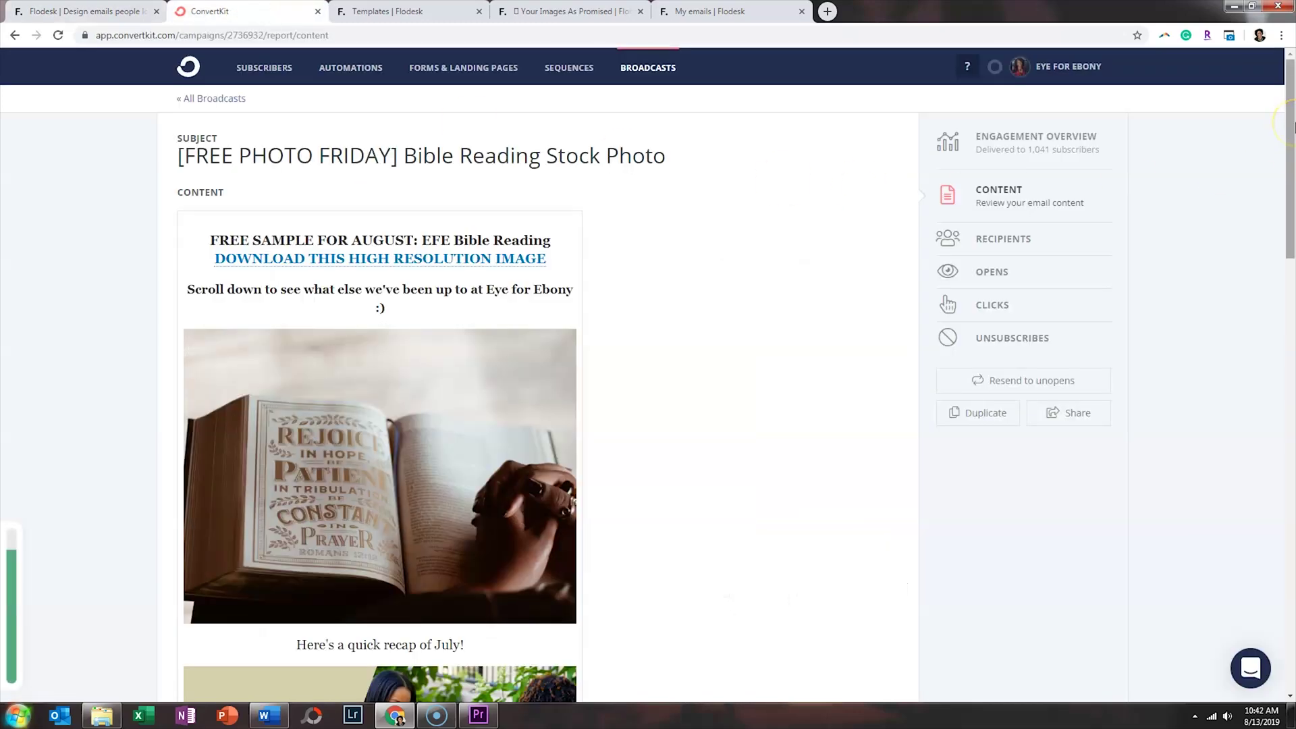
Review the Bible Reading Stock Photo broadcast content, check Flodesk's sent emails, then return to ConvertKit
mouse_move(1292, 126)
left_mouse_down()
mouse_move(1294, 584)
mouse_move(1292, 107)
left_mouse_up()
left_click(705, 11)
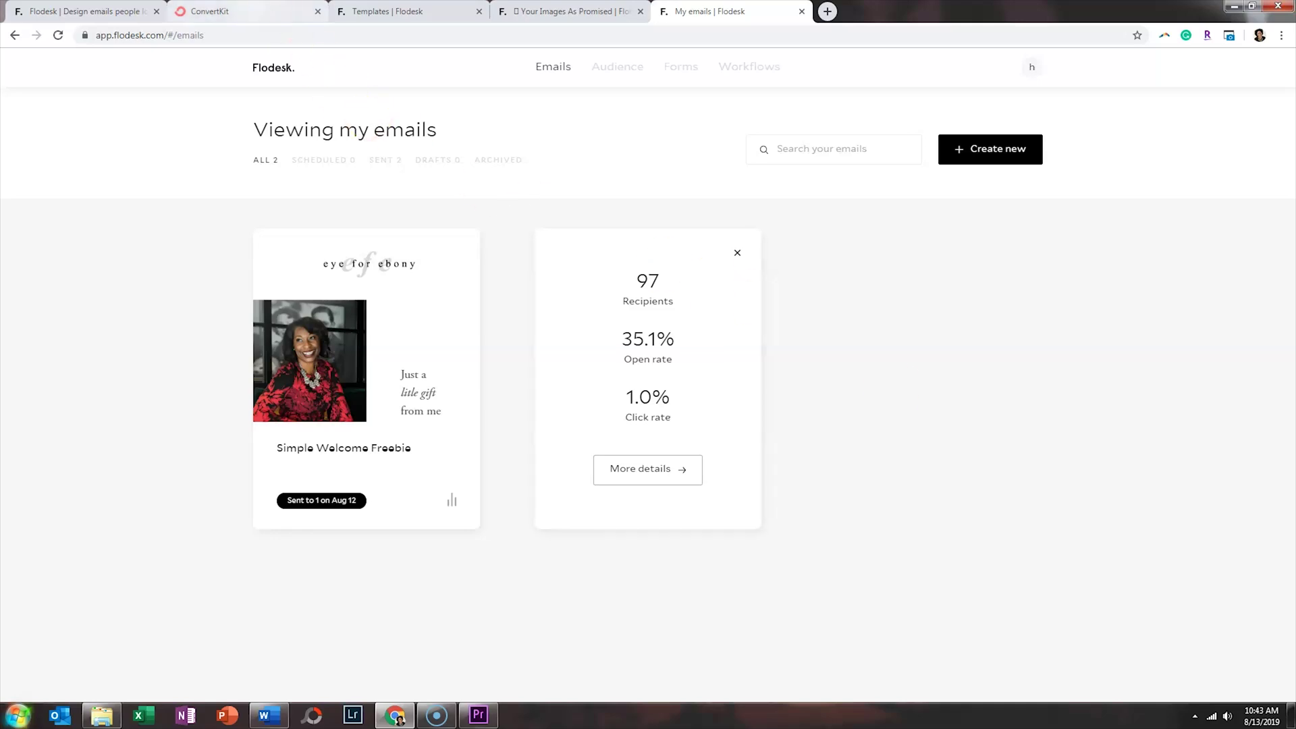
left_click(246, 12)
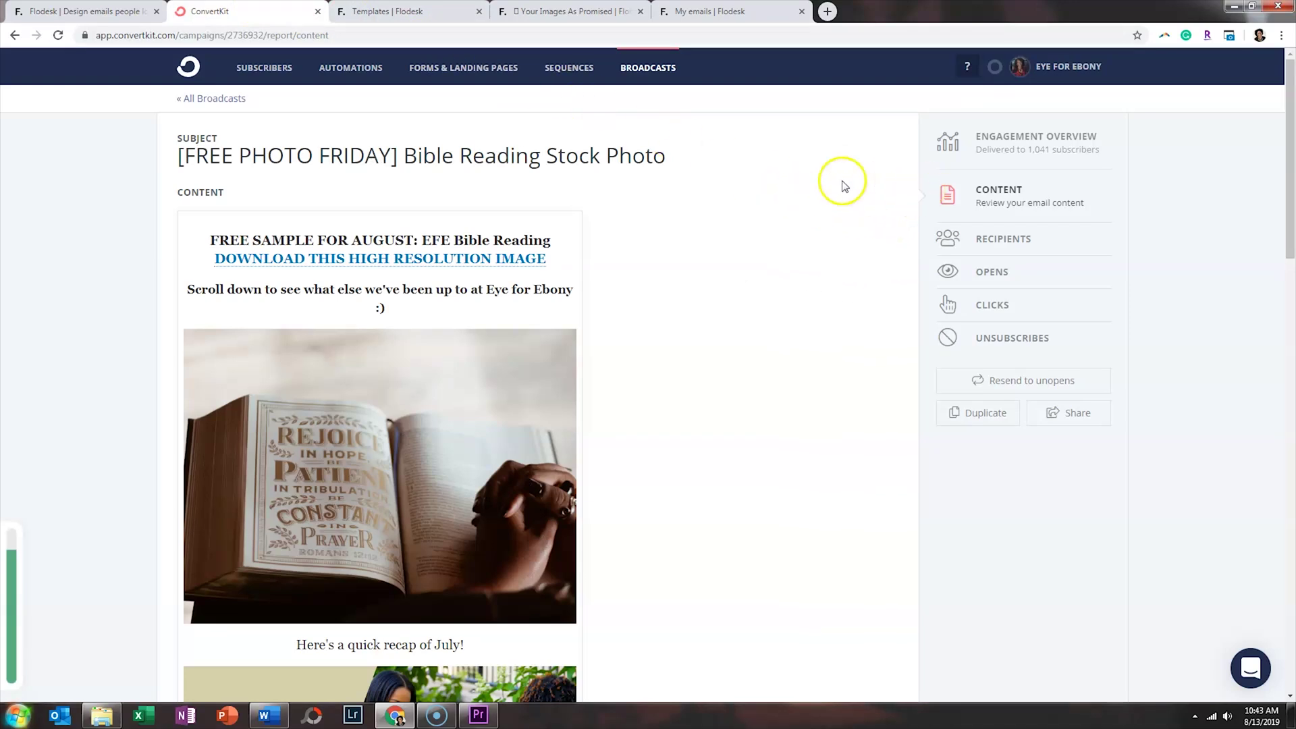
left_click(980, 151)
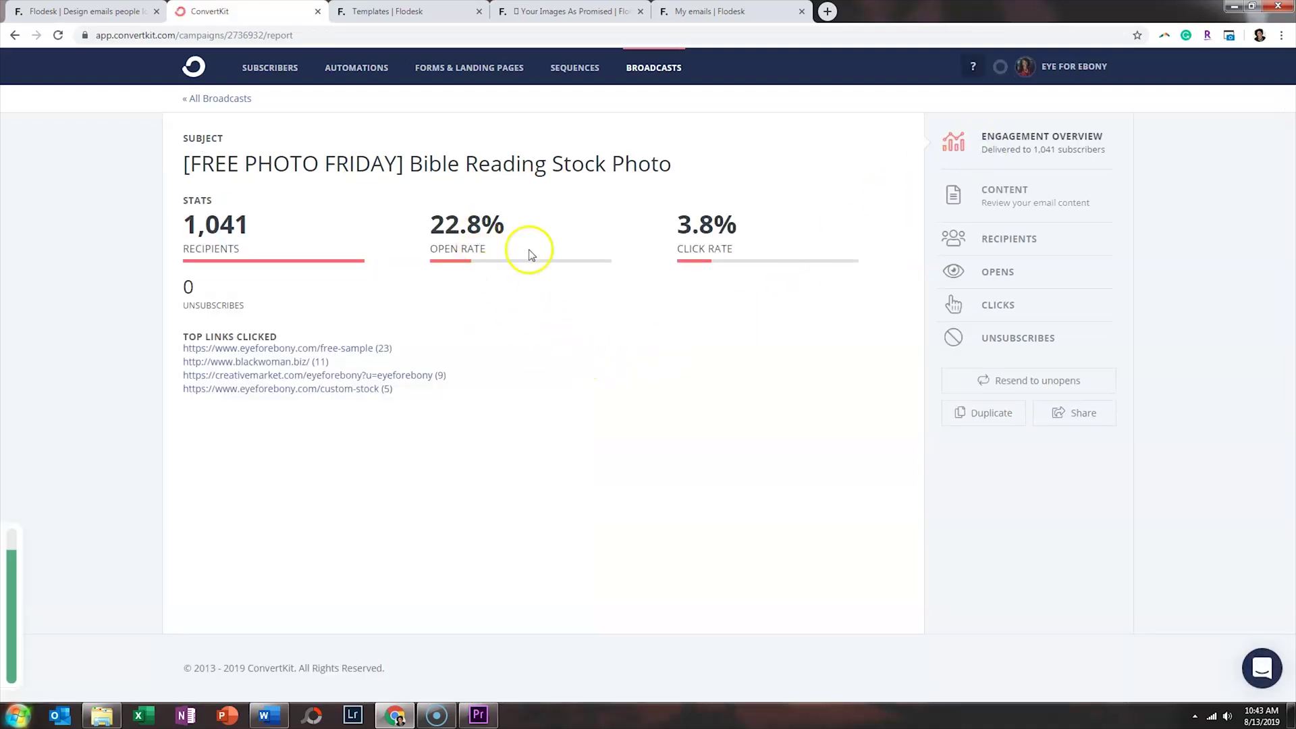
left_click(709, 11)
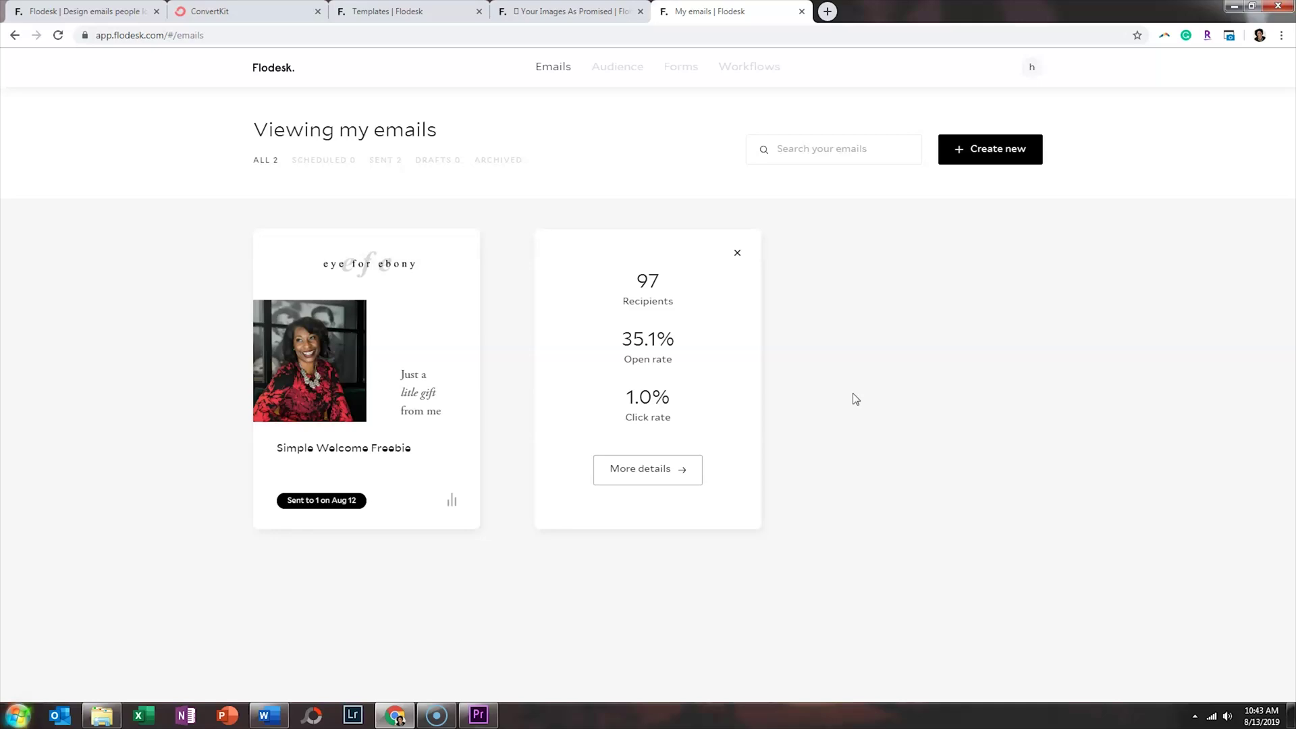
Browse Flodesk's template gallery, then go back to the sent emails page
left_click(376, 11)
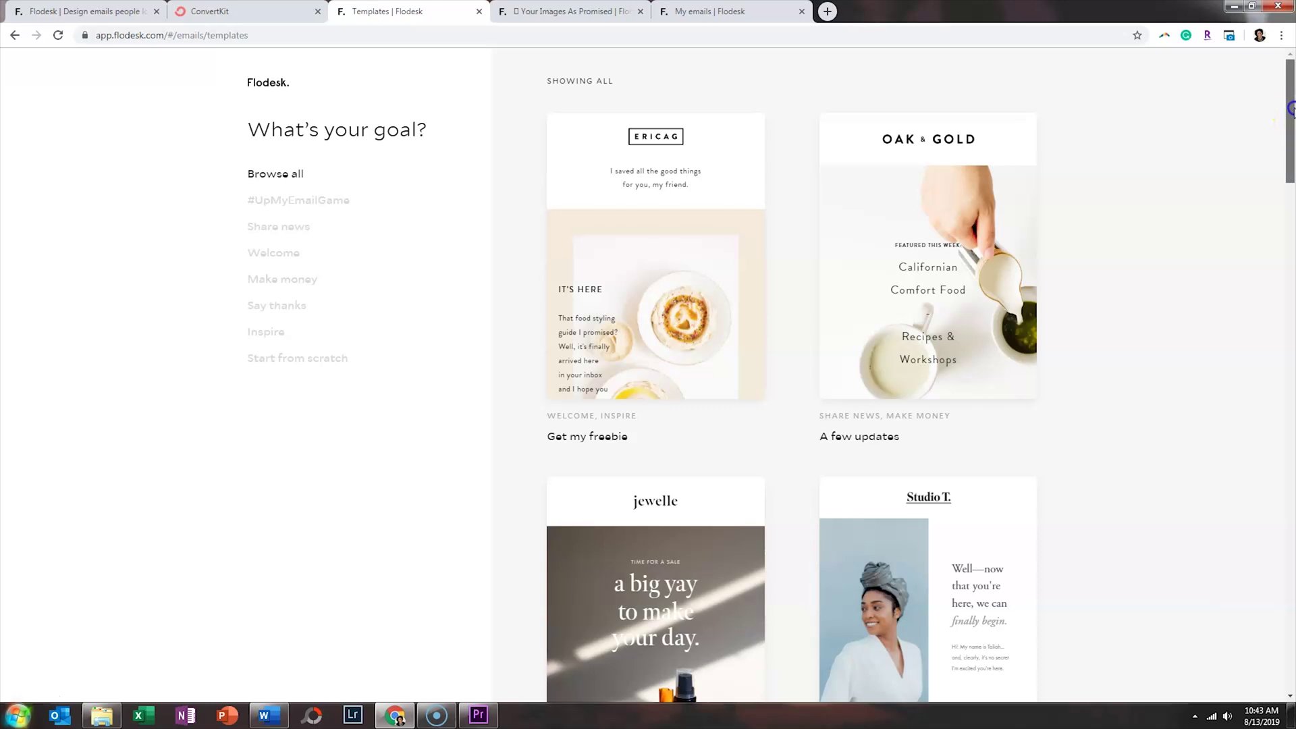
mouse_move(1290, 108)
left_mouse_down()
mouse_move(1290, 648)
mouse_move(1289, 105)
left_mouse_up()
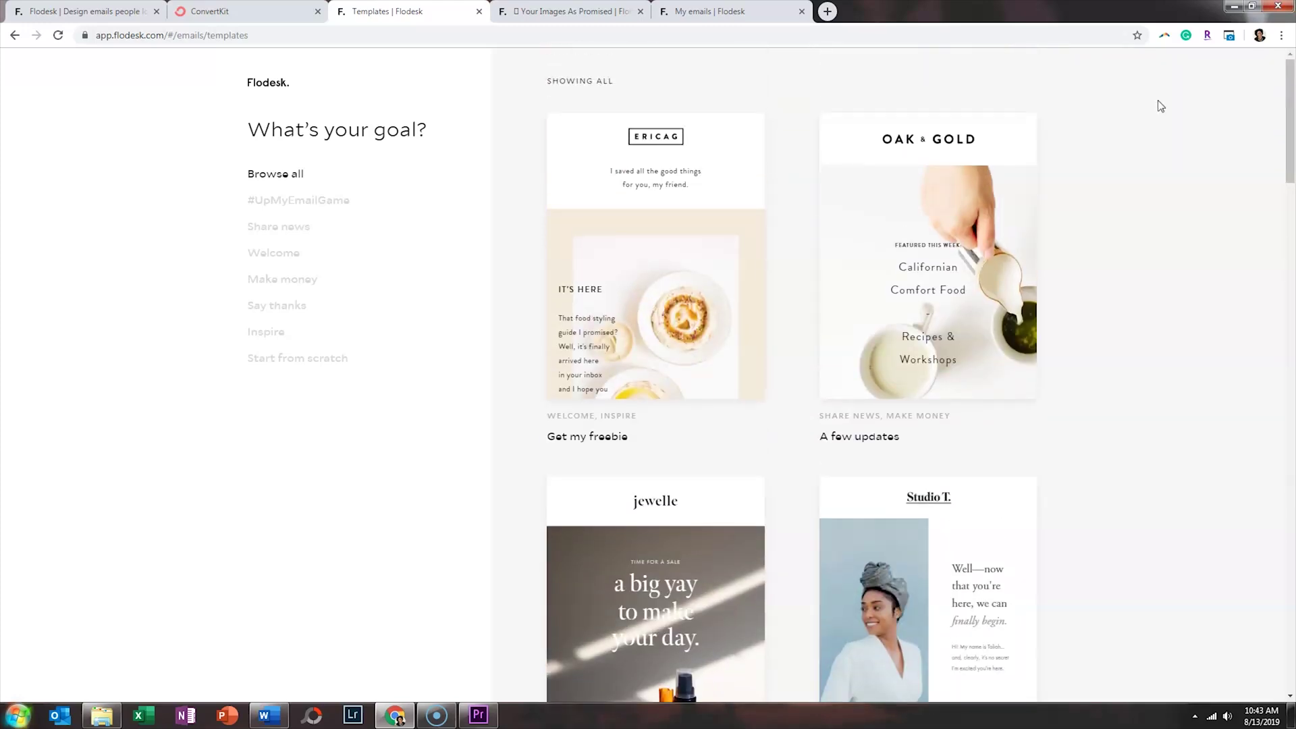
left_click(746, 12)
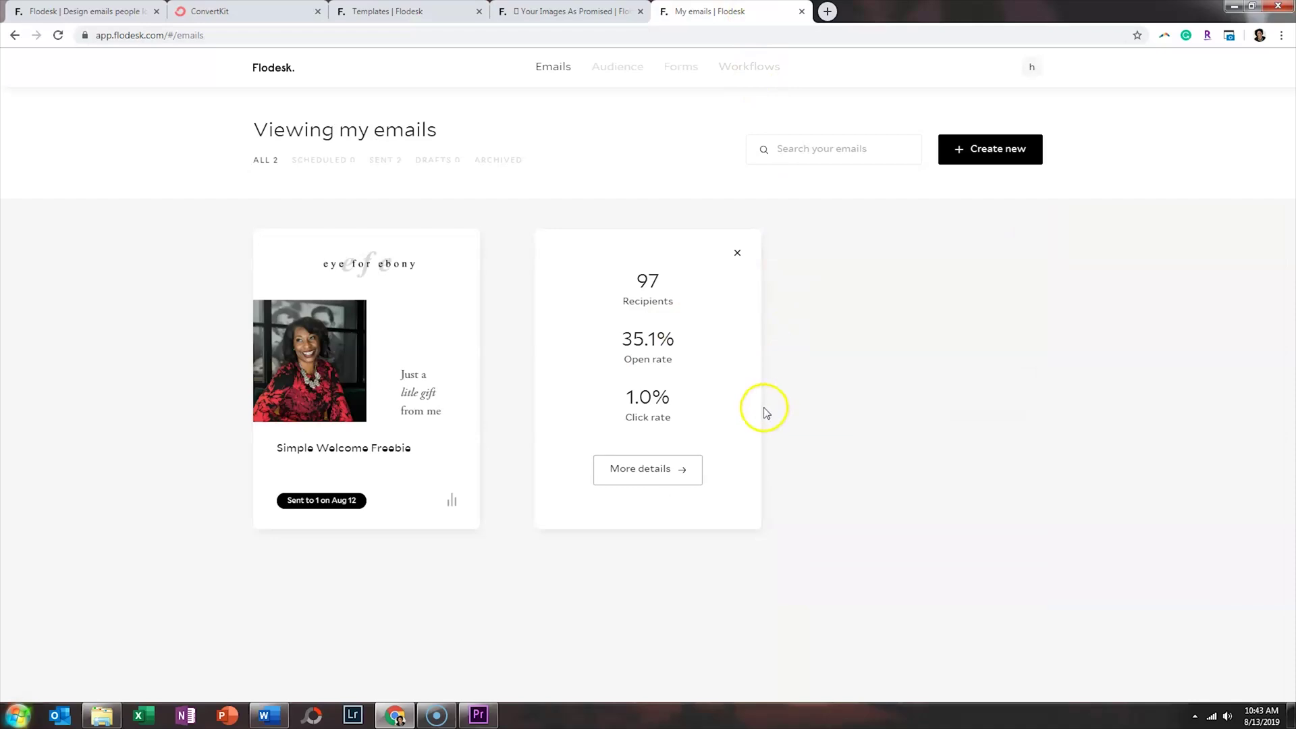
Check the Welcome with Gratitude email's results and open it as a web page
left_click(737, 249)
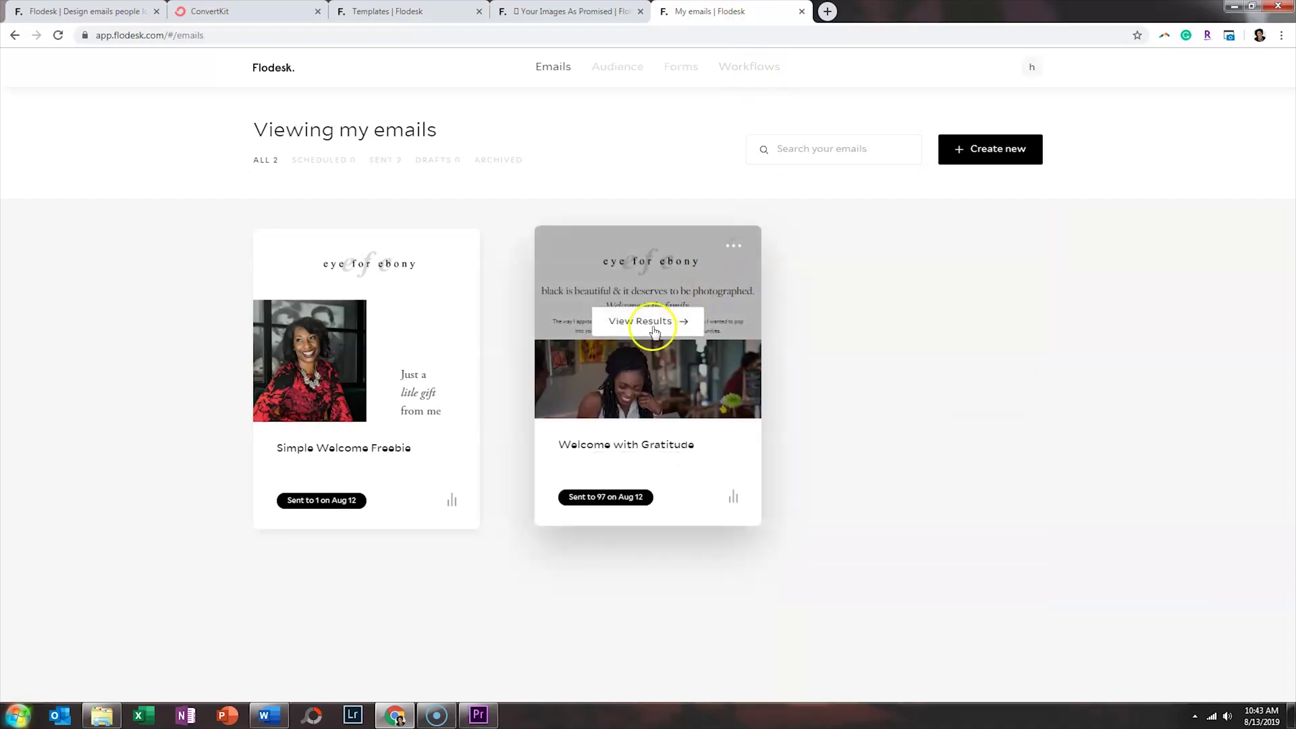
left_click(646, 324)
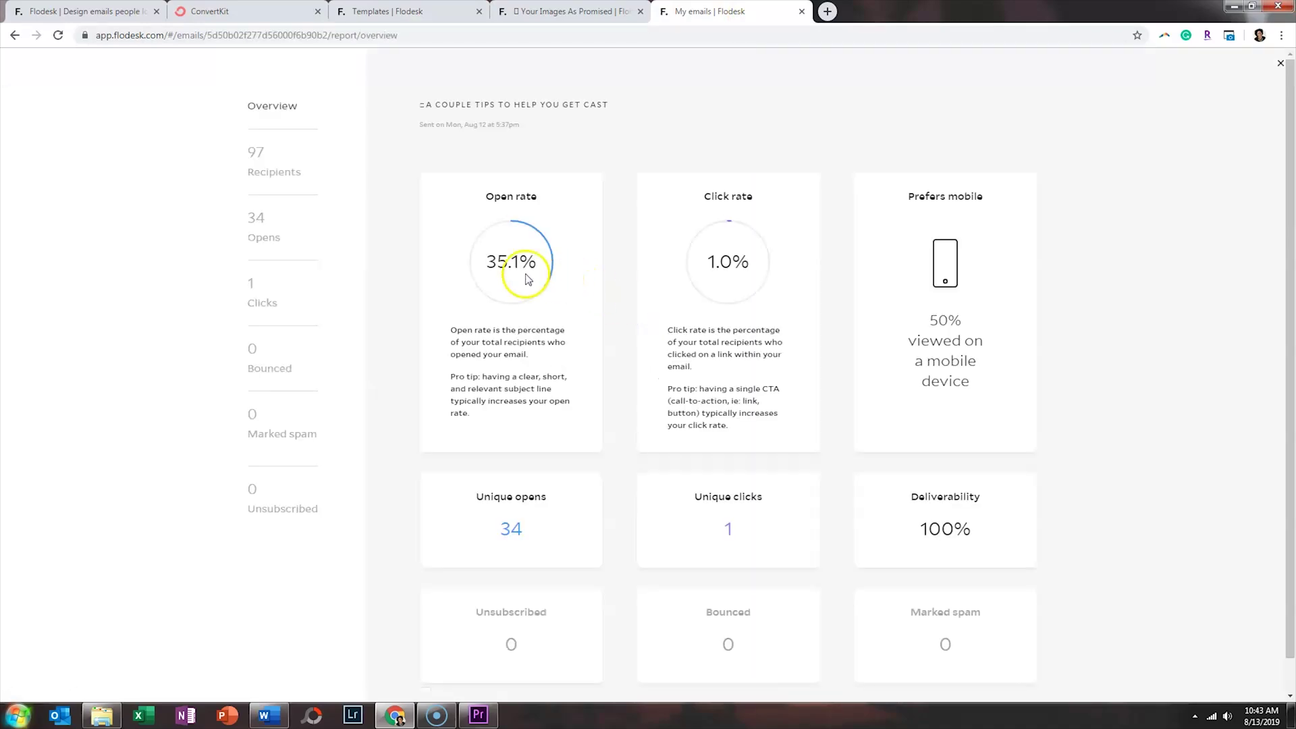
left_click(15, 36)
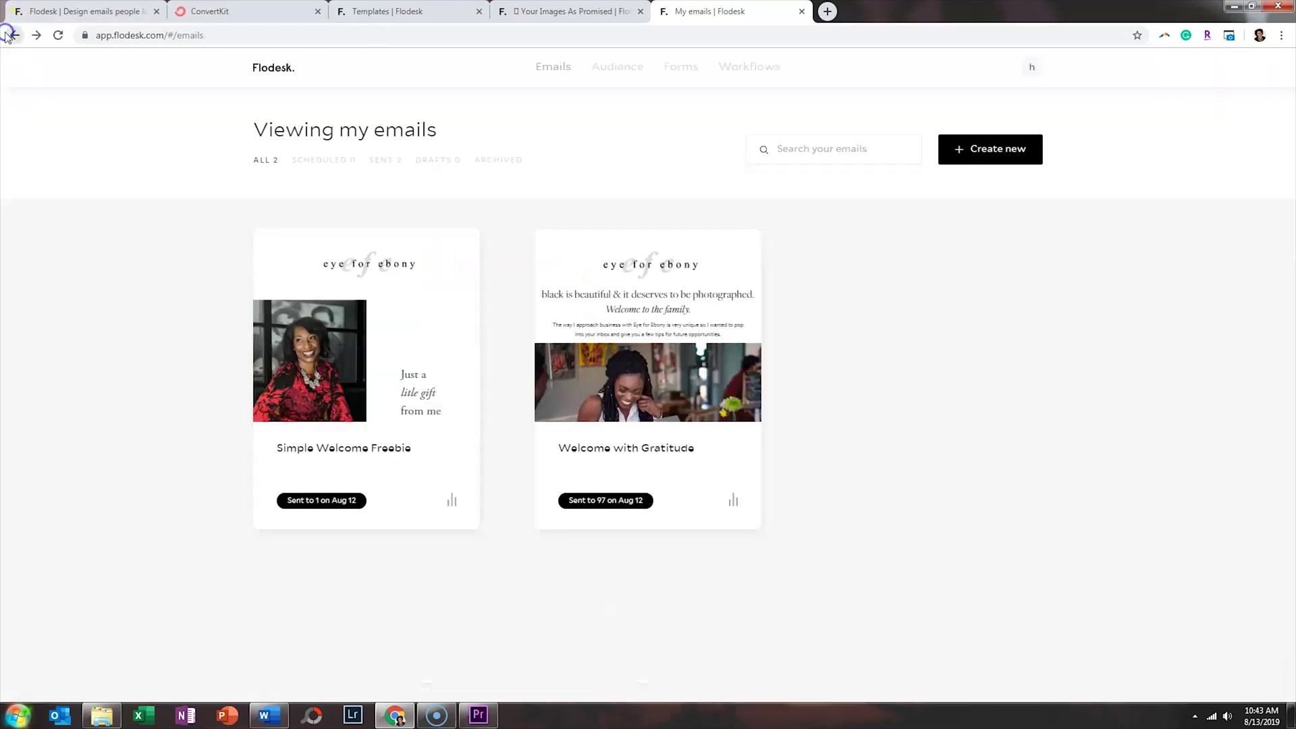
left_click(733, 246)
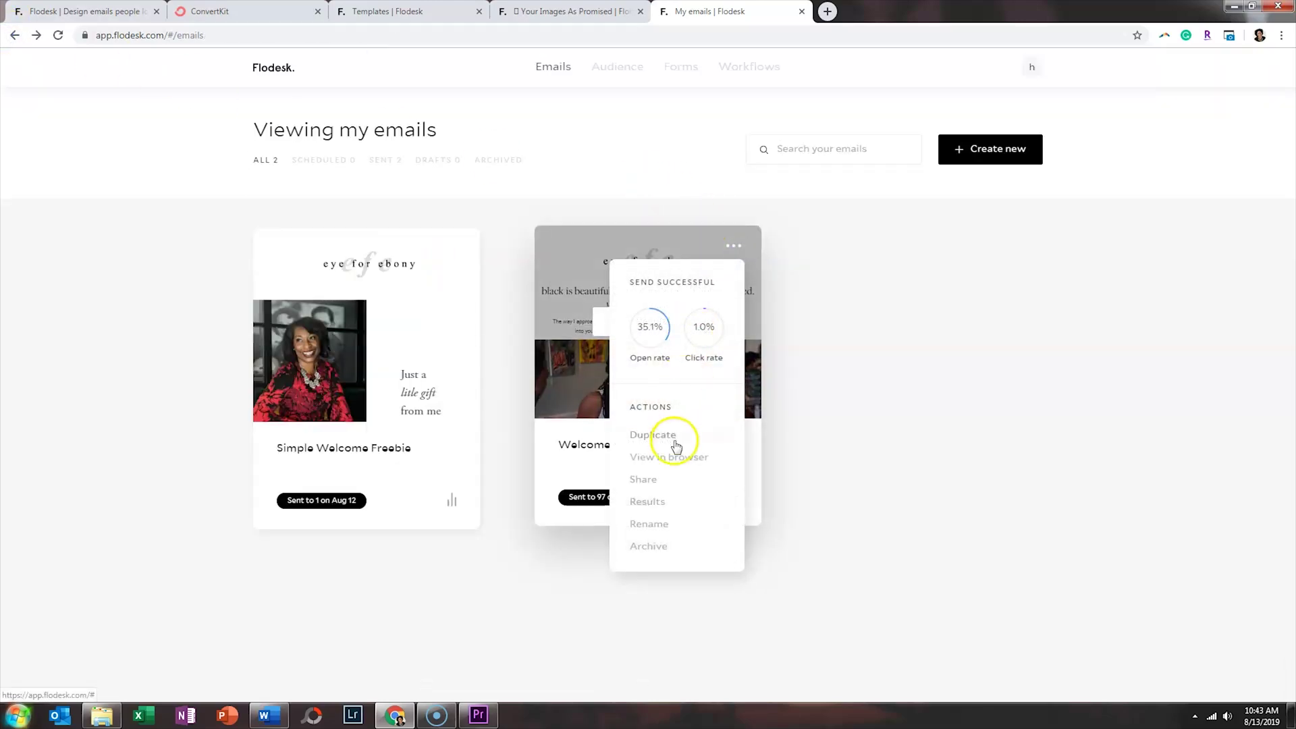
left_click(672, 463)
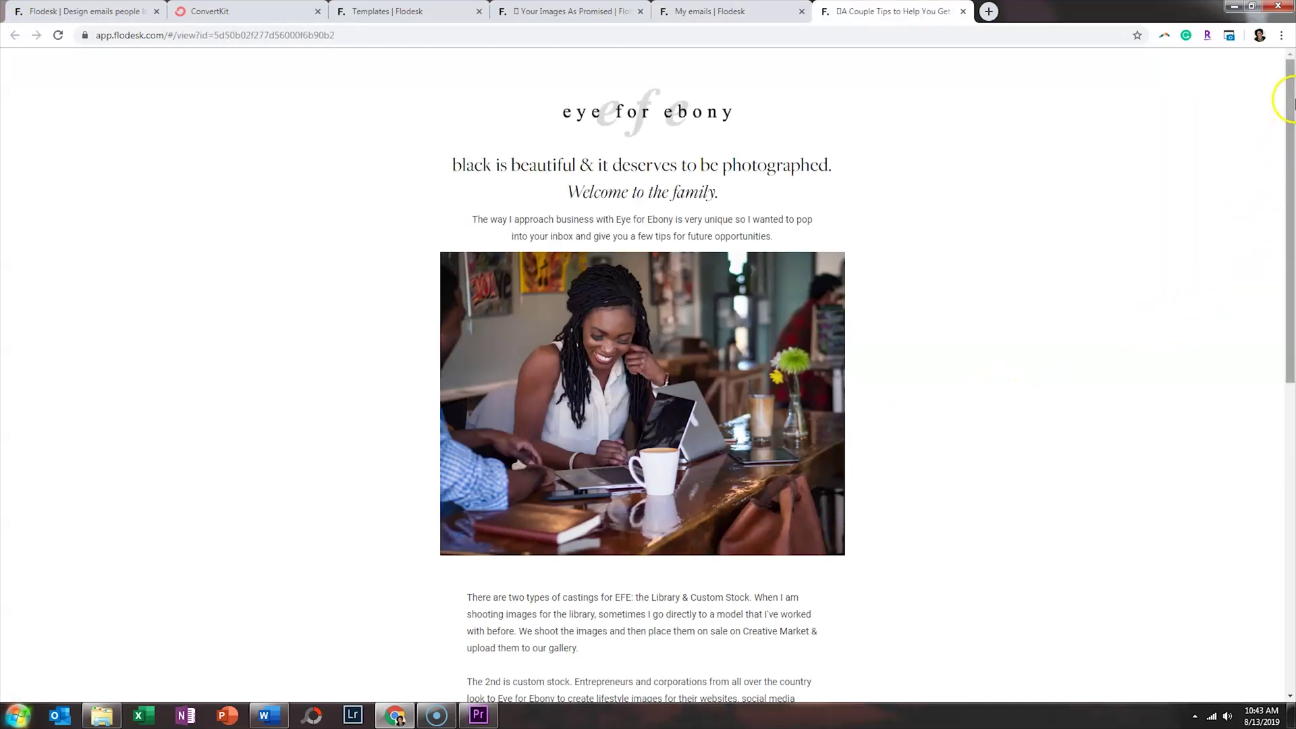
Close the Couple Tips and Your Images As Promised previews and return to the template gallery
left_click_drag(1287, 95, 1291, 51)
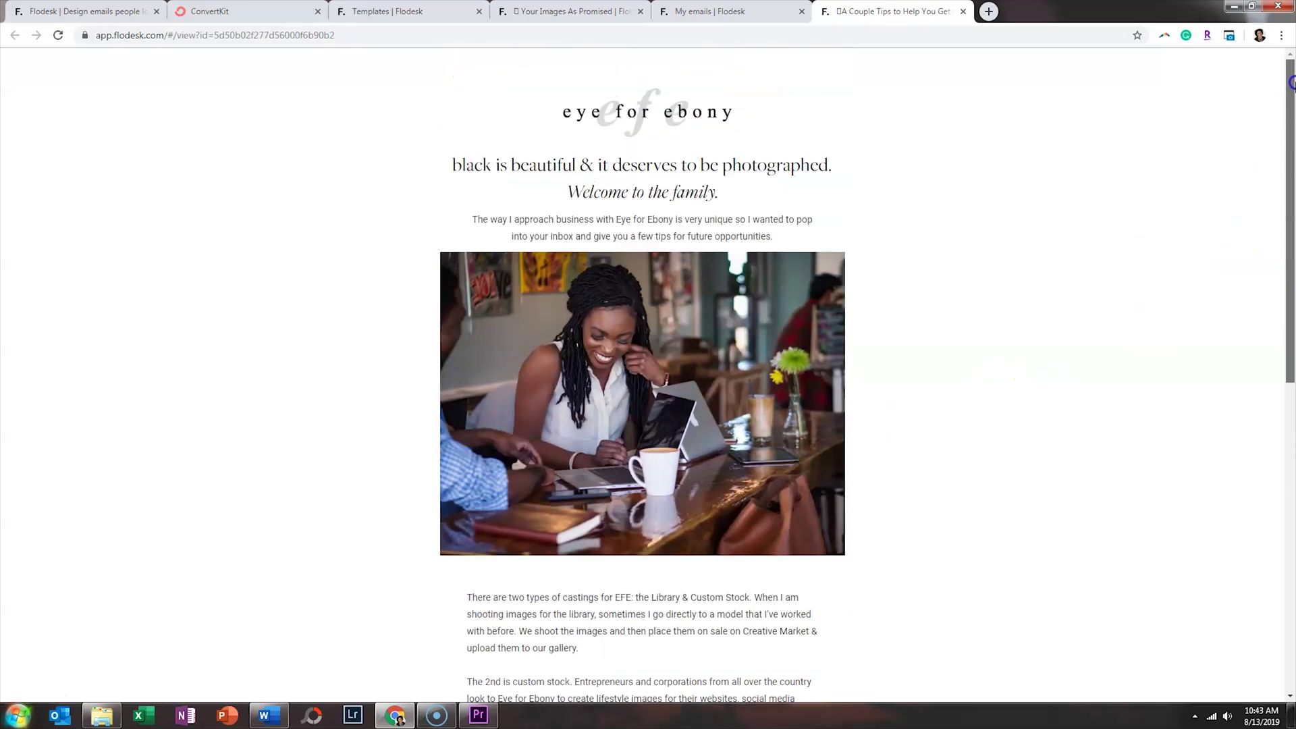
left_click(965, 11)
left_click(452, 247)
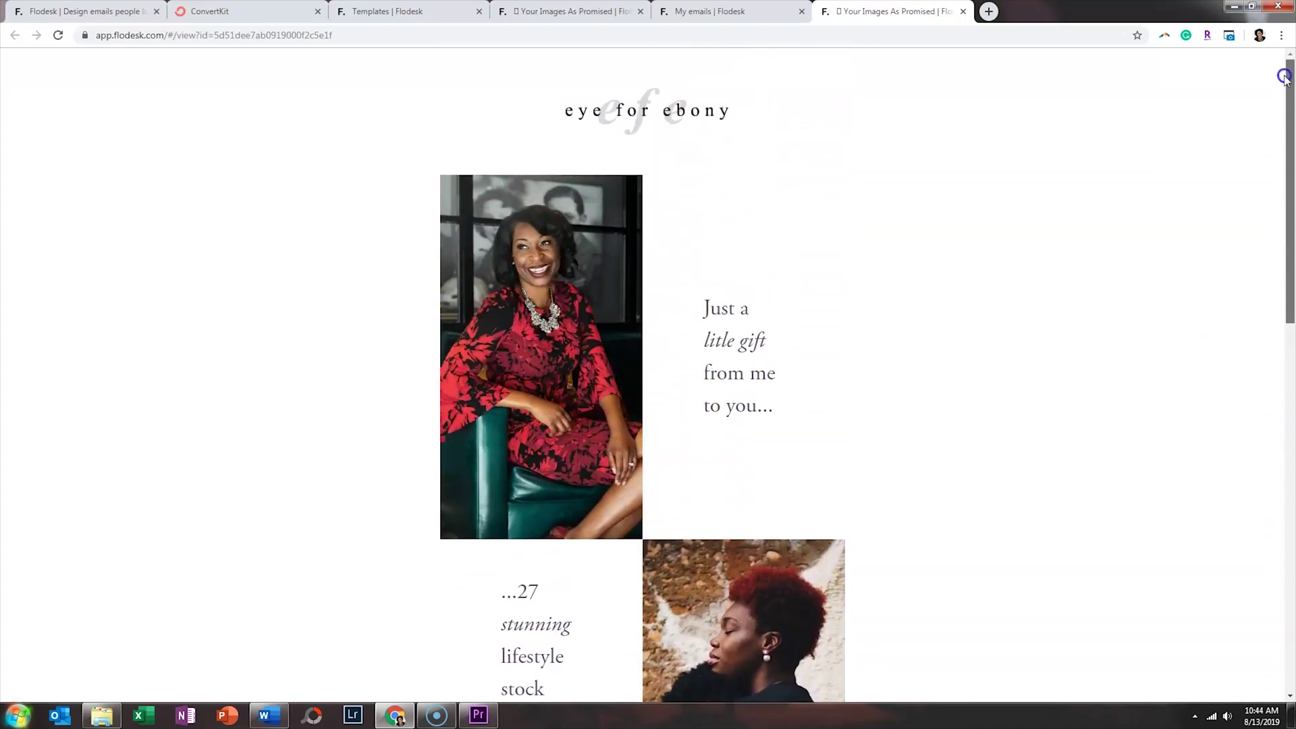
left_click(964, 12)
left_click(446, 15)
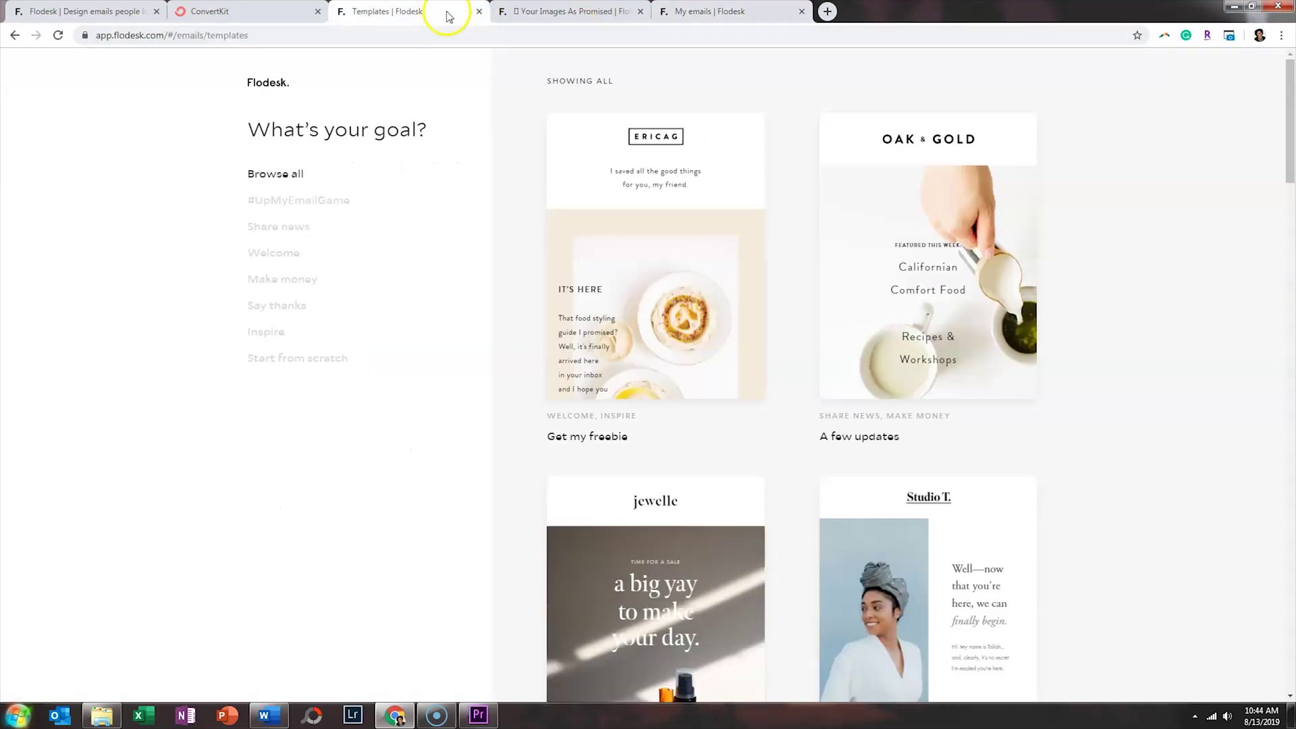
Start a new email from the ERICAG 'Get my freebie' template
mouse_move(593, 166)
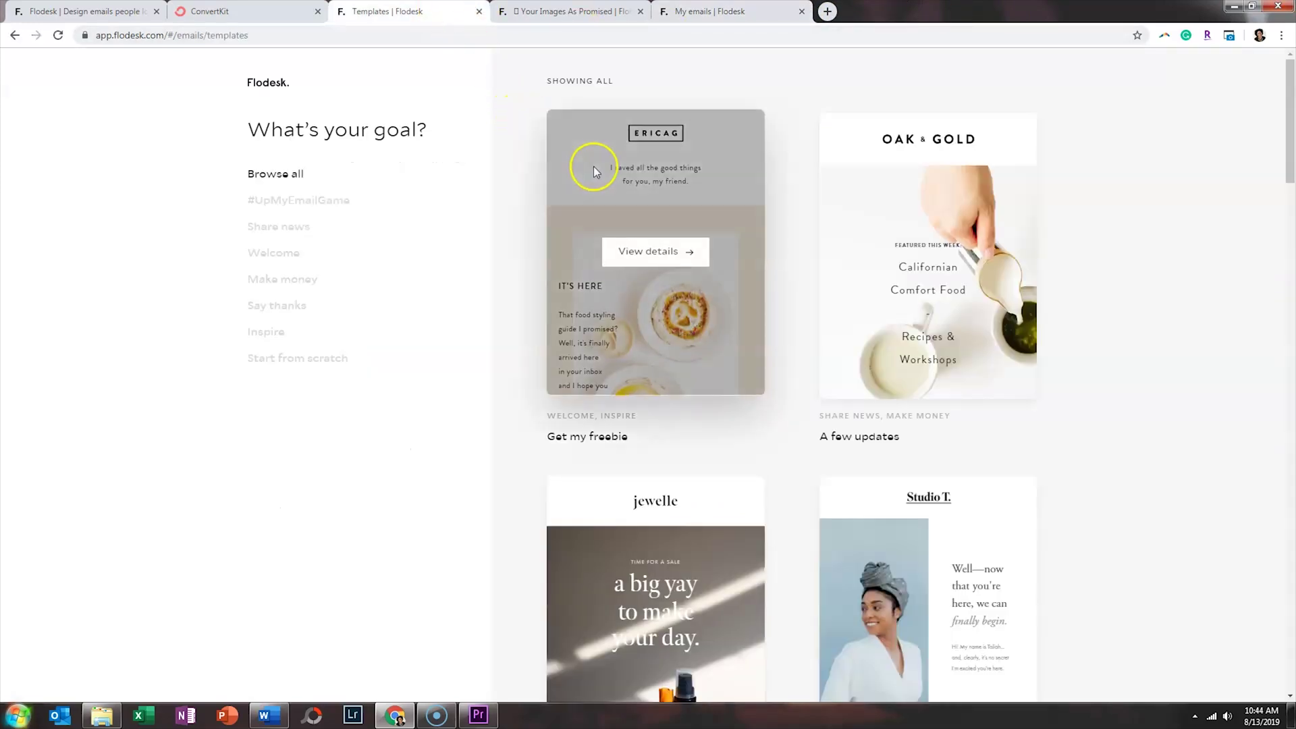
left_click(669, 266)
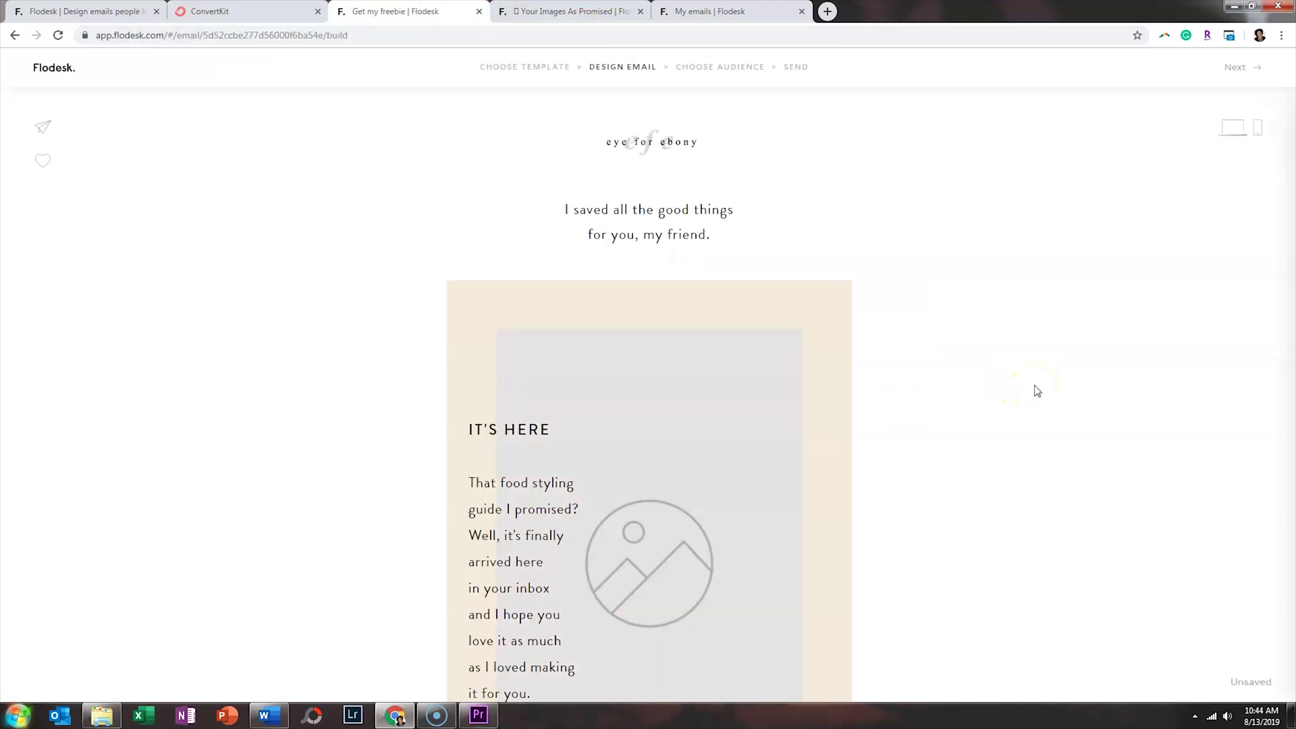
left_click(985, 365)
Select the 'eye for ebony' logo block and duplicate it
left_click(673, 147)
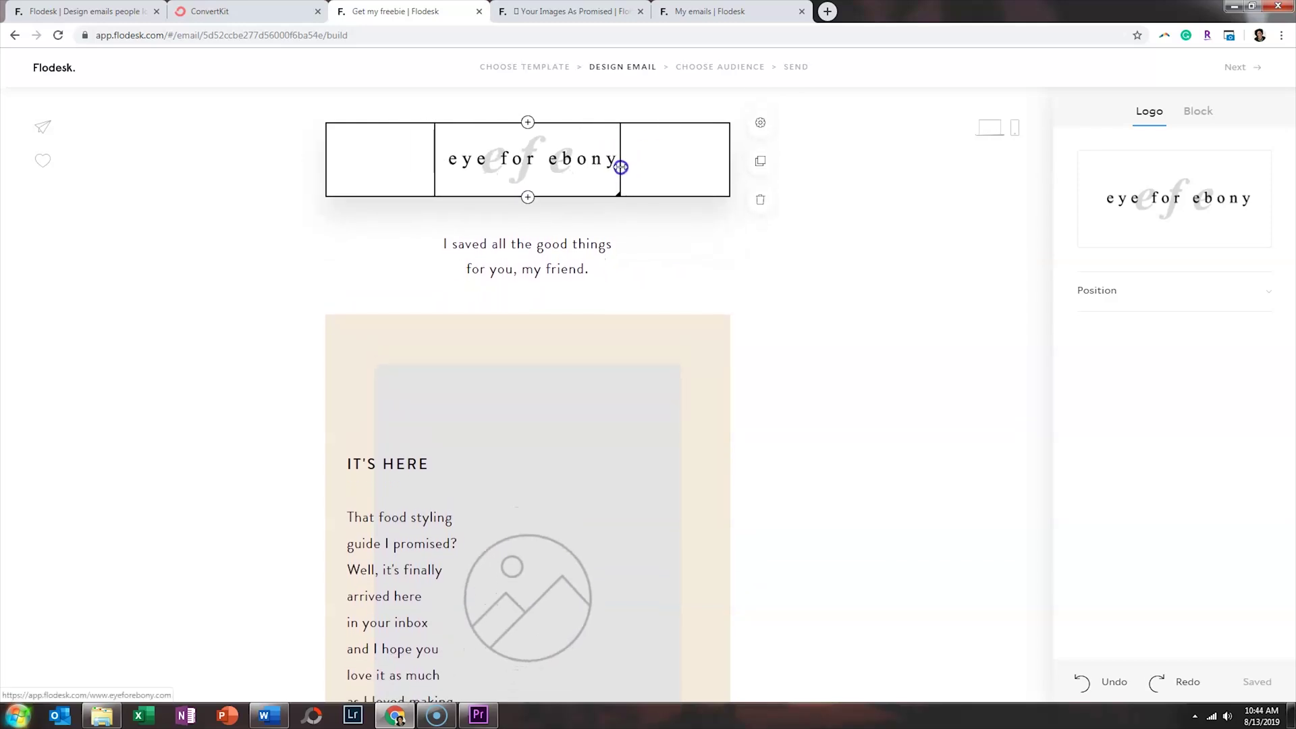
left_click(759, 165)
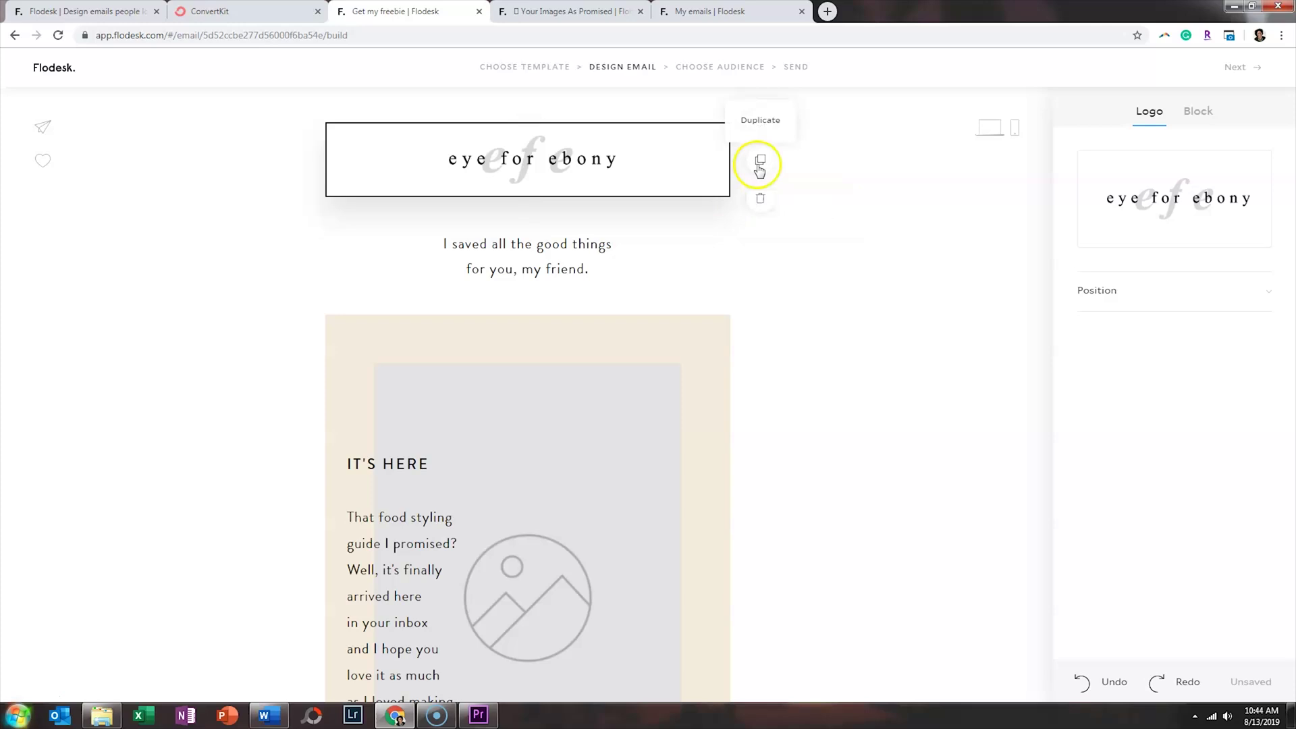
scroll(708, 255, "down", 3)
Inspect the IT'S HERE image block's overlay effects, then select the Erica signature block
left_click(672, 337)
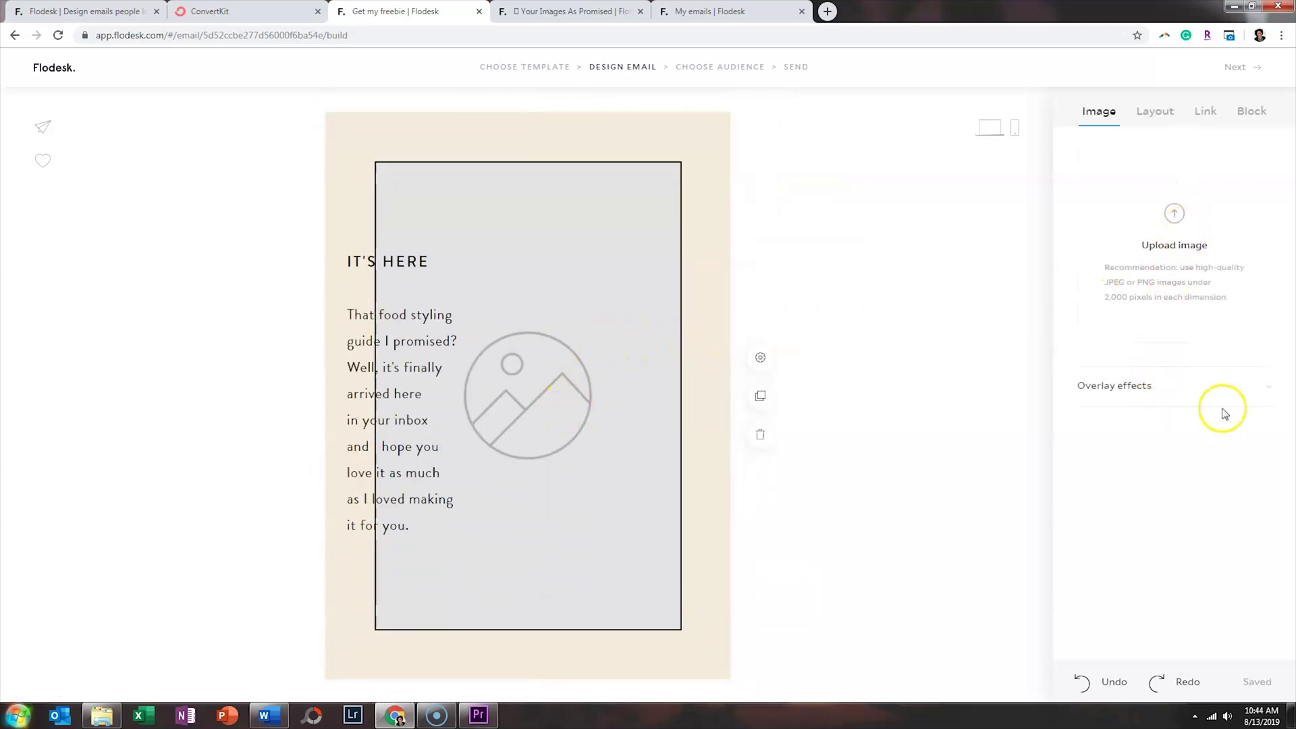
left_click(1268, 389)
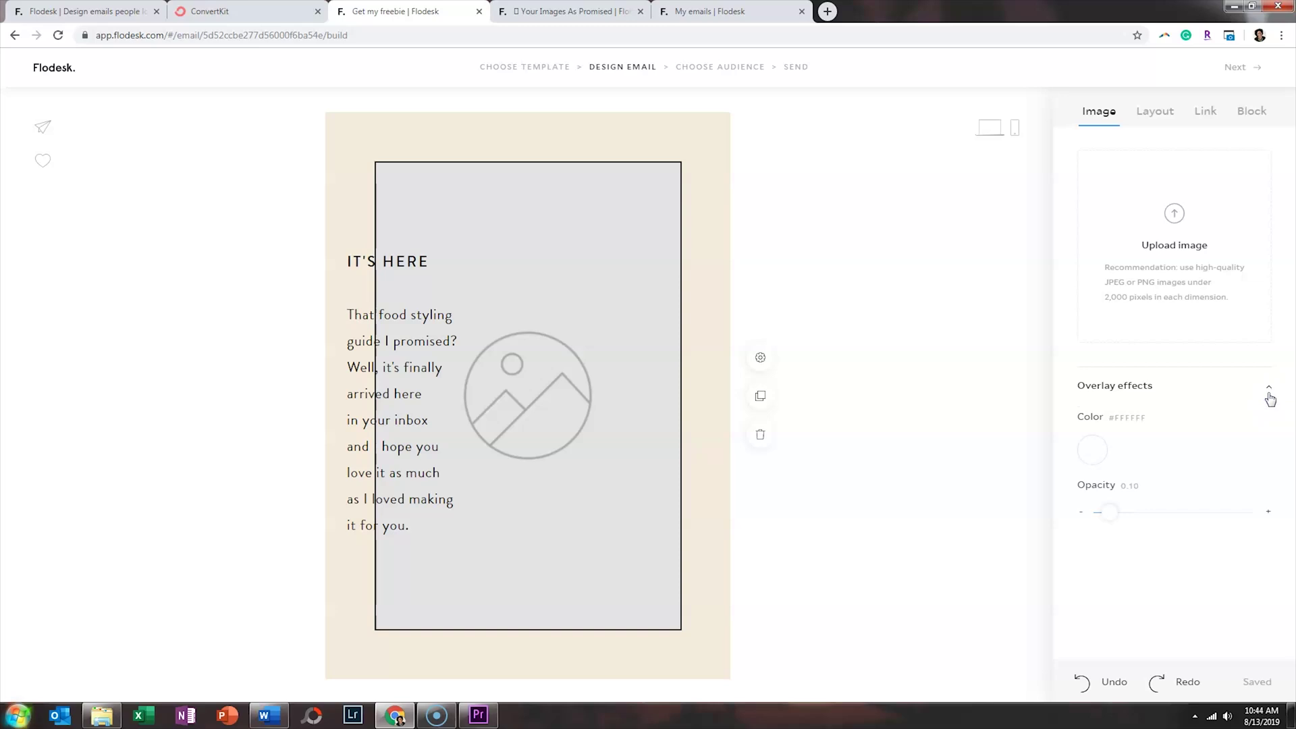
left_click(1069, 388)
scroll(983, 358, "down", 9)
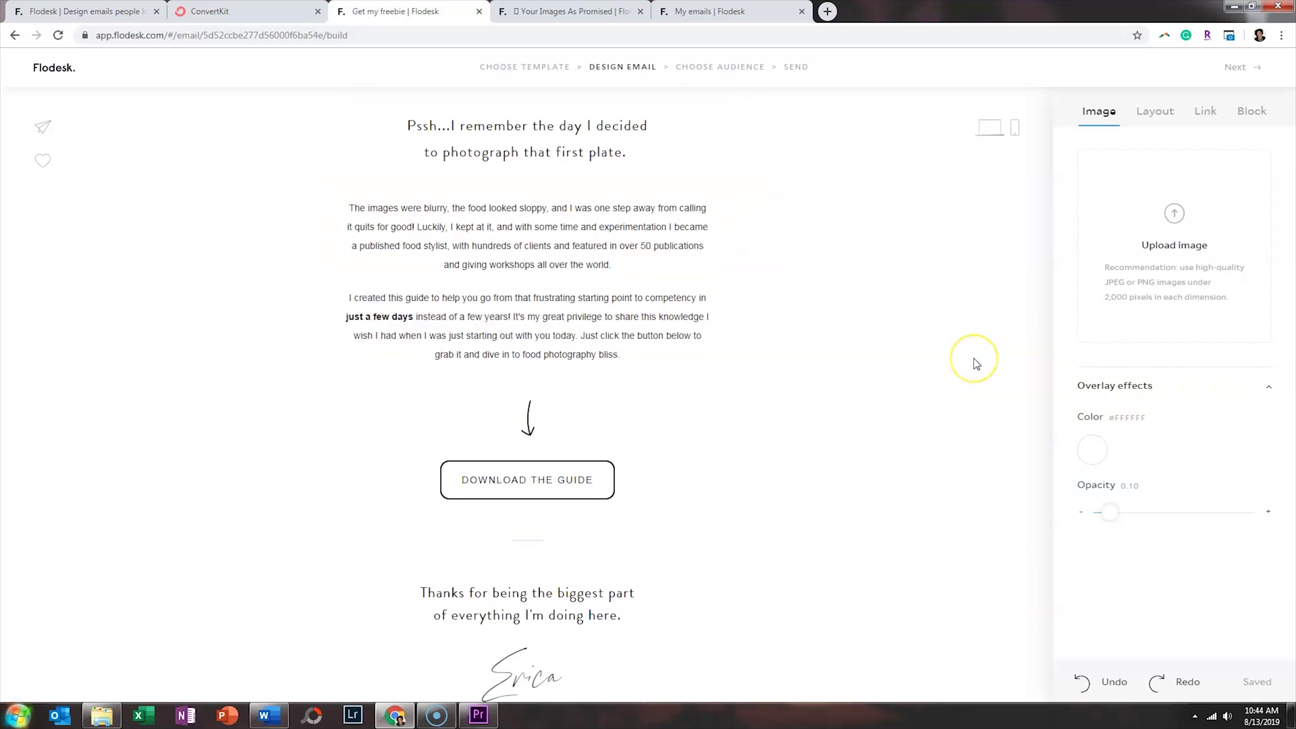
scroll(977, 364, "down", 2)
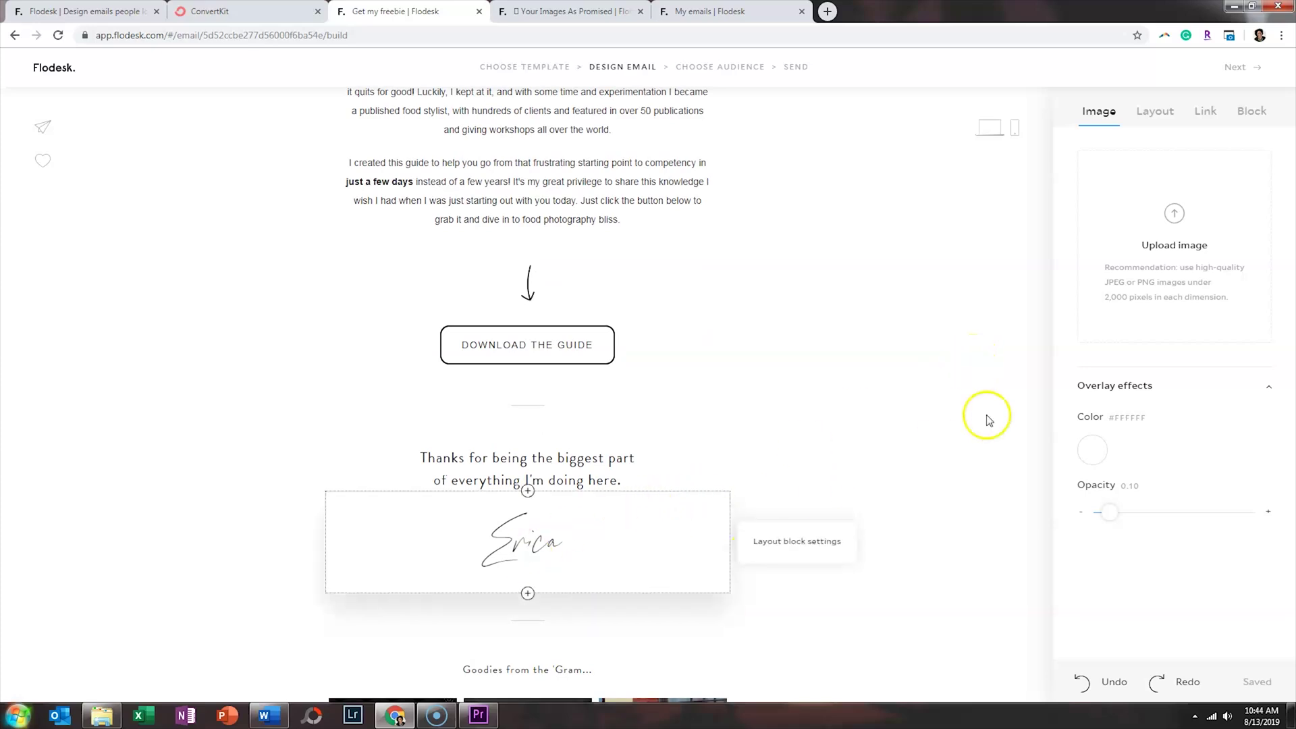
left_click(526, 542)
Browse the signature's font list without changing it, then deselect and scroll to the footer
left_click(1162, 194)
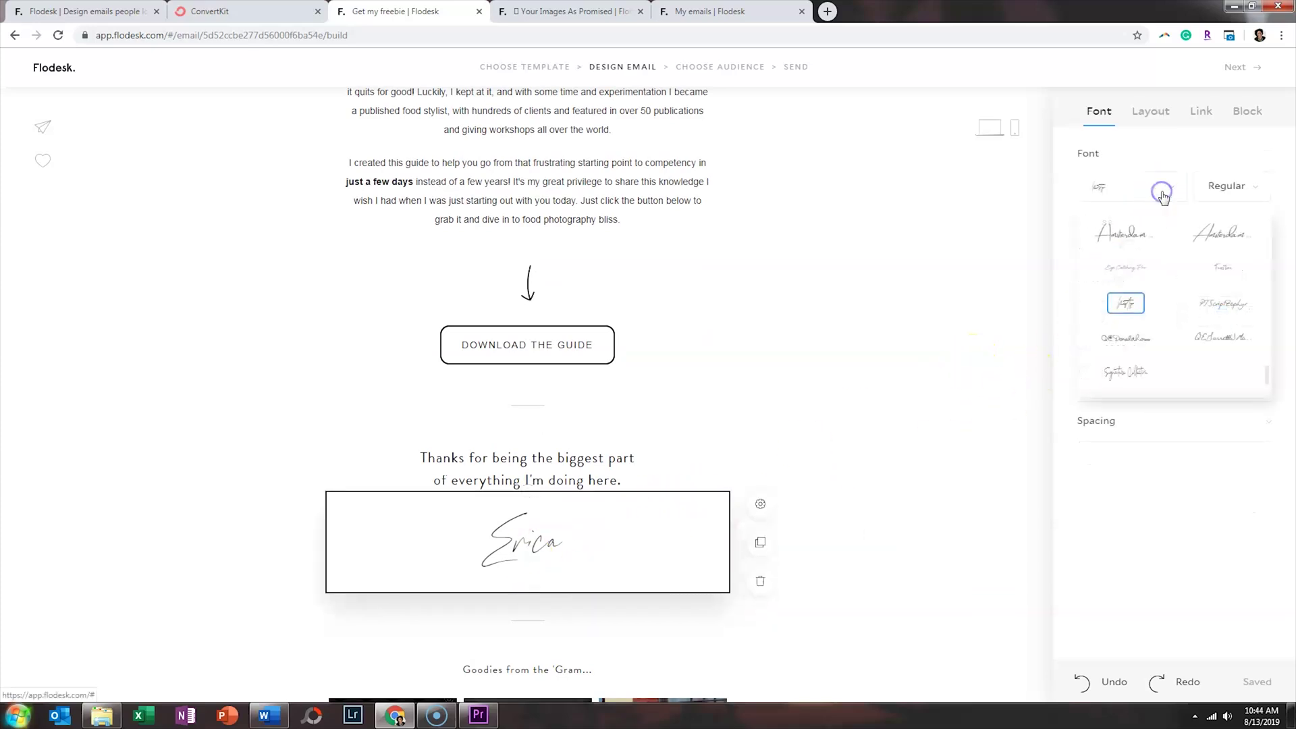
scroll(1167, 299, "up", 2)
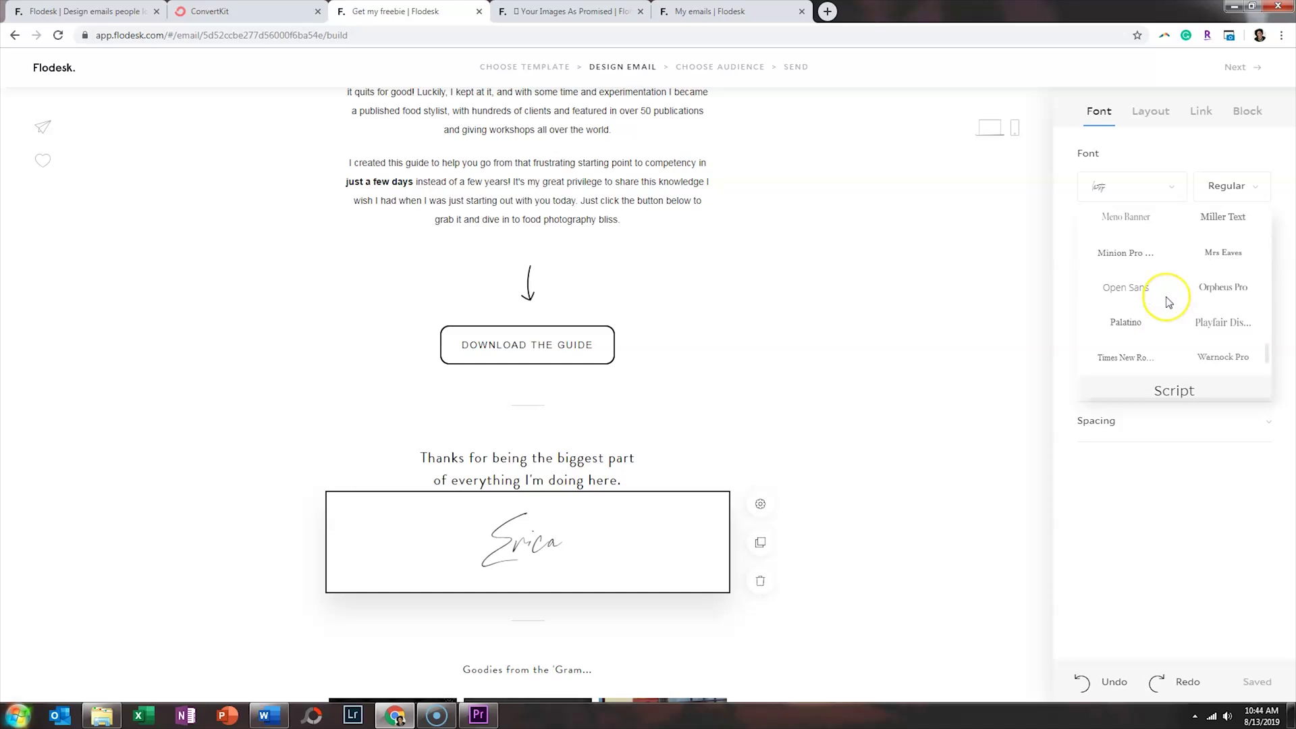
scroll(1169, 301, "up", 3)
scroll(1166, 305, "up", 6)
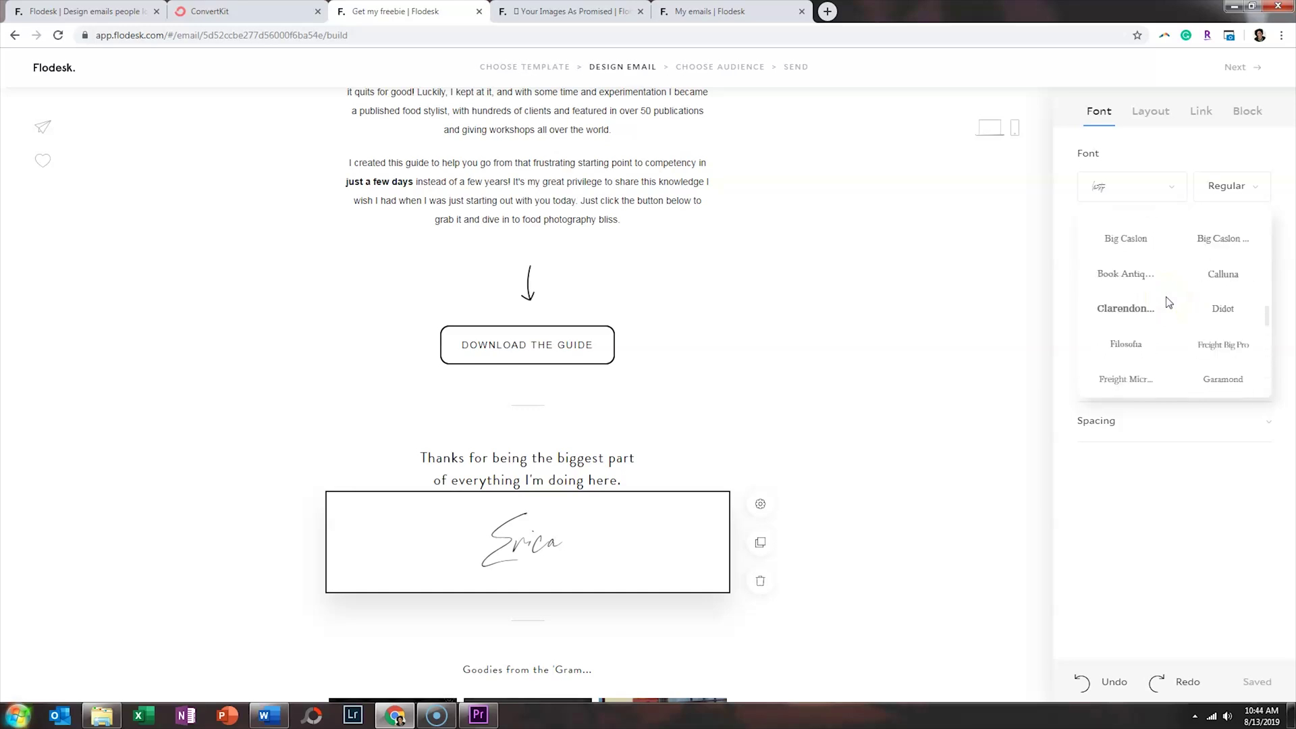
scroll(1163, 310, "up", 5)
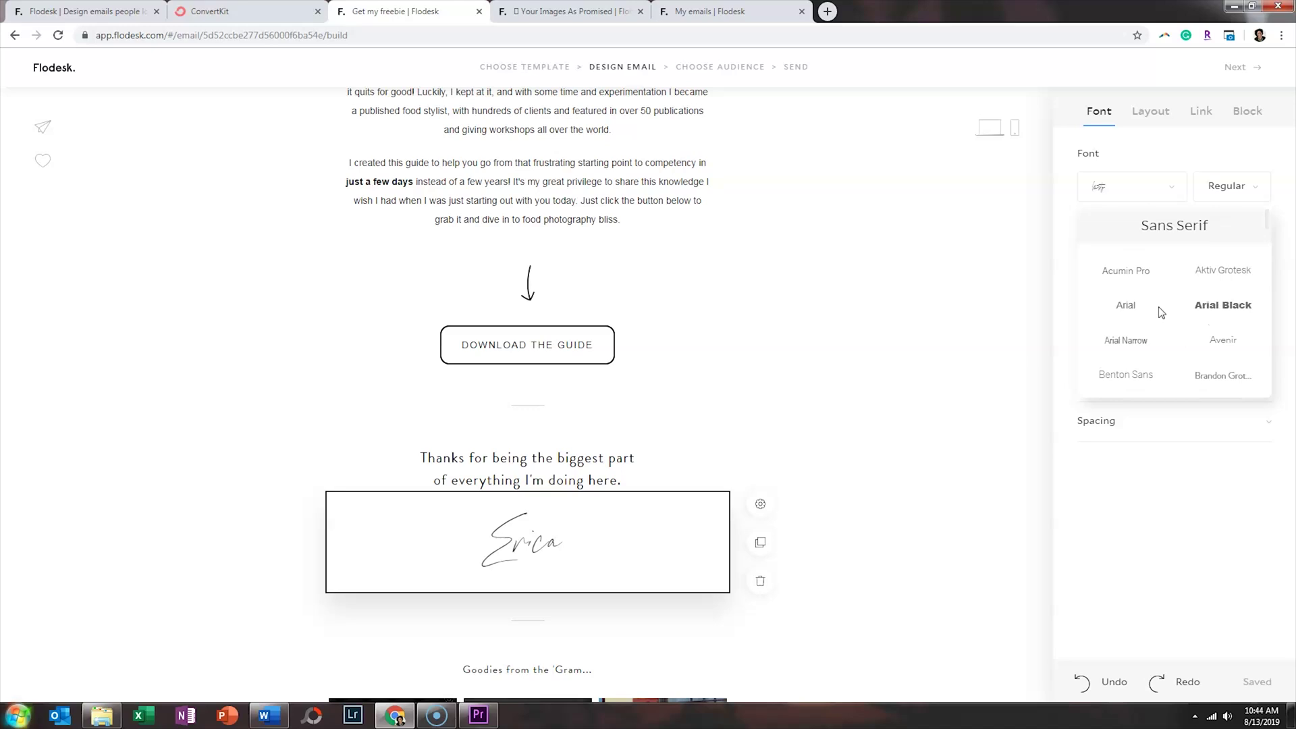
scroll(1161, 311, "down", 5)
scroll(1161, 313, "down", 6)
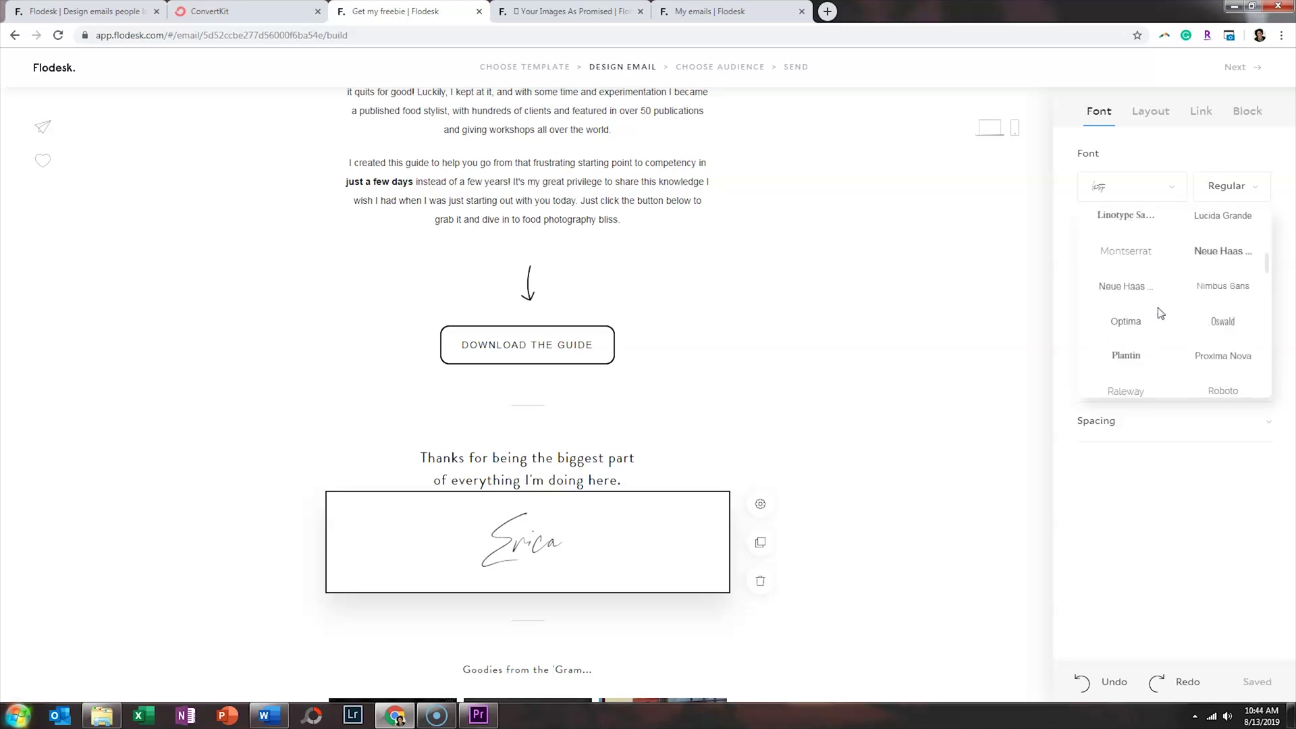
scroll(1159, 309, "down", 3)
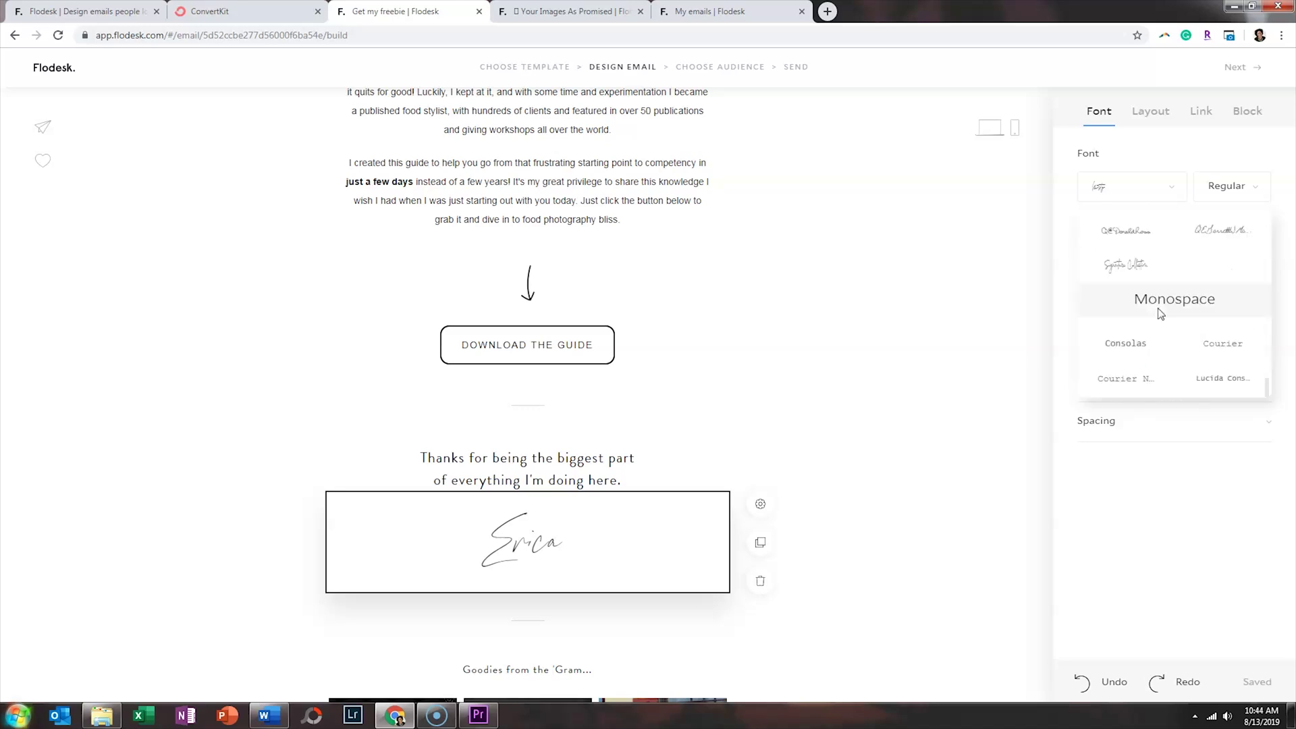
left_click(1021, 335)
scroll(1019, 333, "down", 5)
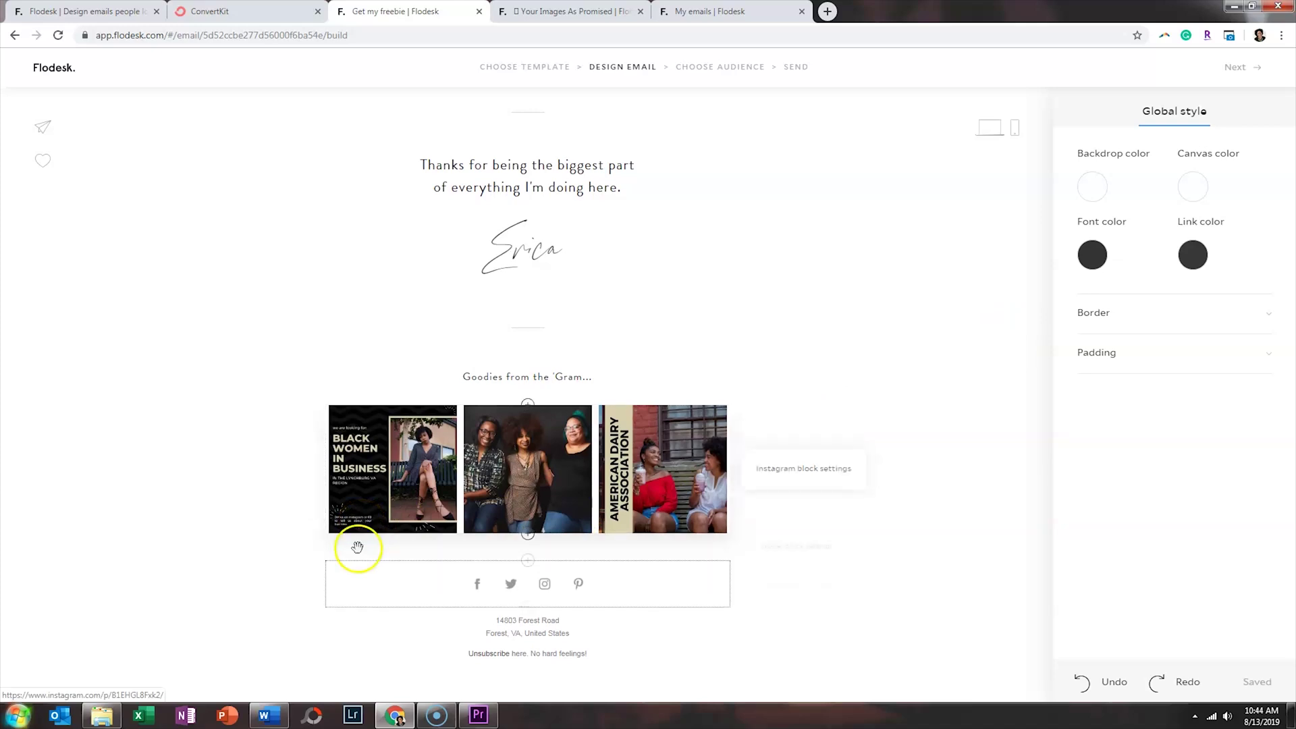
Select the footer's unsubscribe text block, set in Helvetica Regular size 11
left_click(353, 497)
left_click(288, 509)
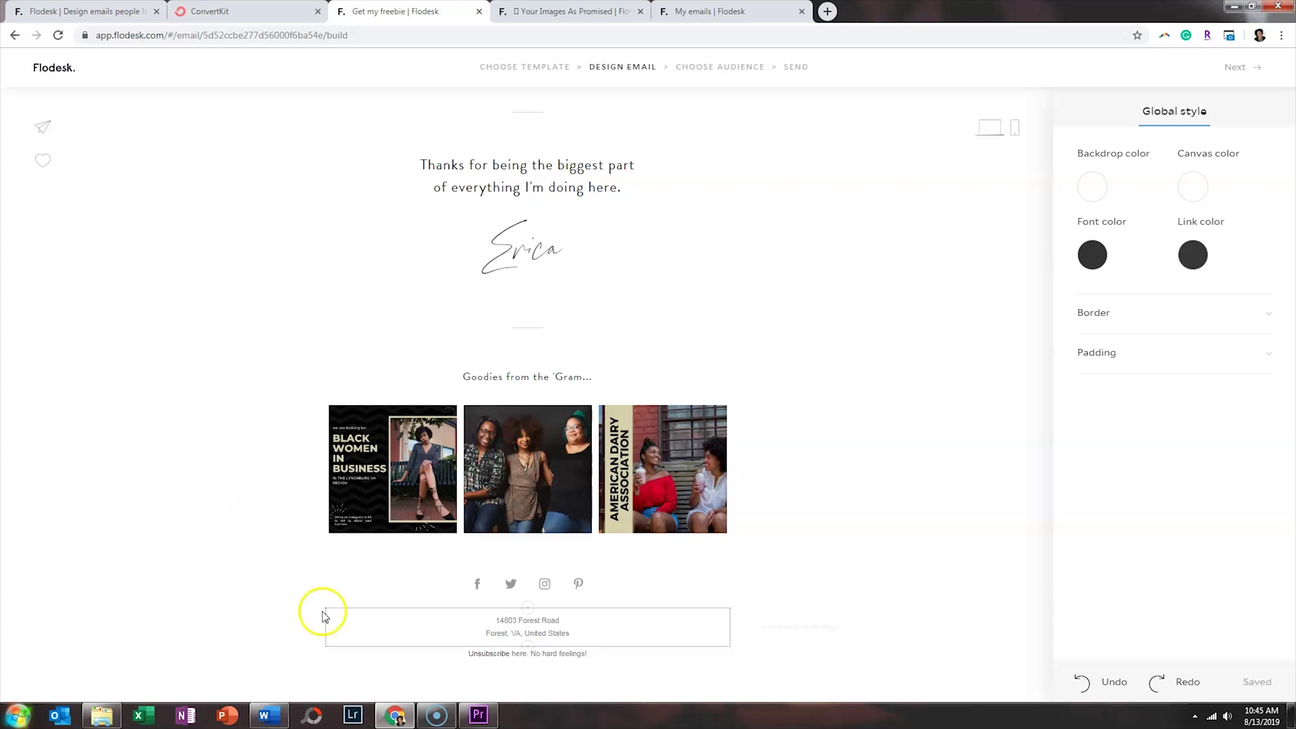
left_click(515, 654)
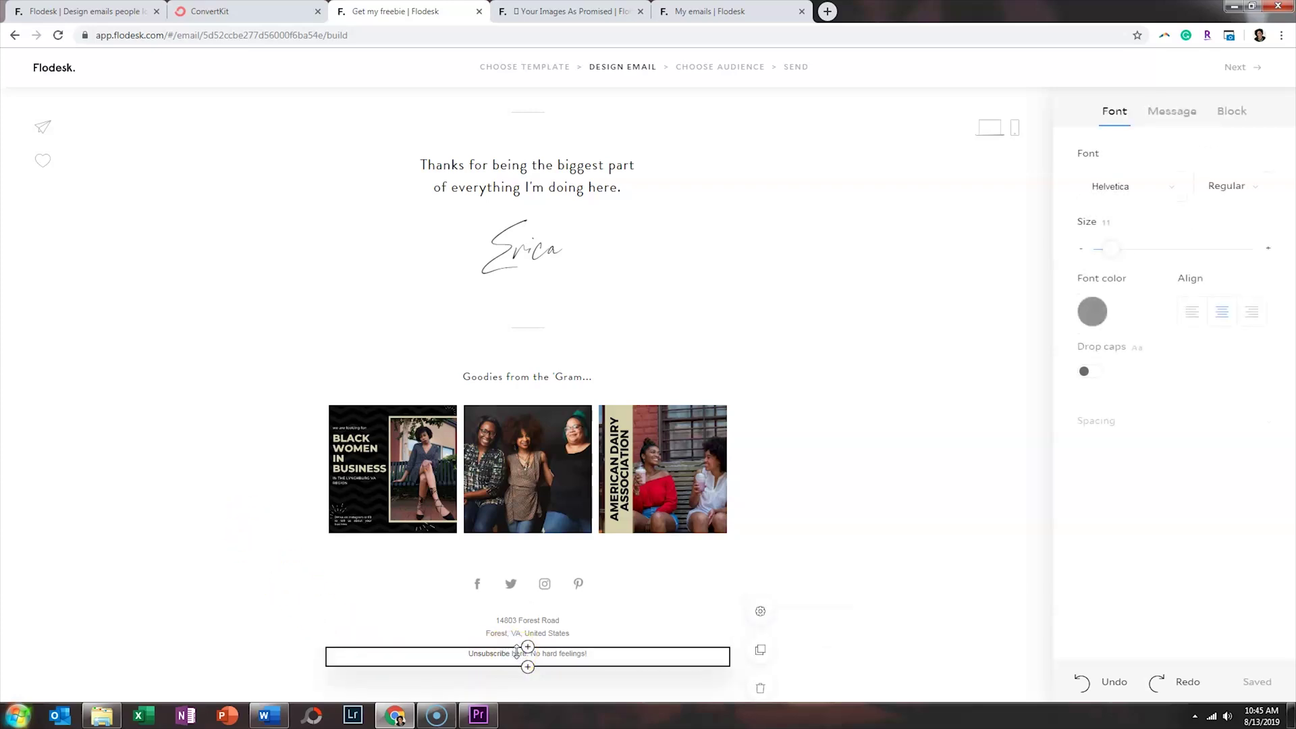
Preview the Caring, Honest, Break, Cool, Friendly, Direct, Chill and Minimal unsubscribe messages, then choose Standard
left_click(1173, 112)
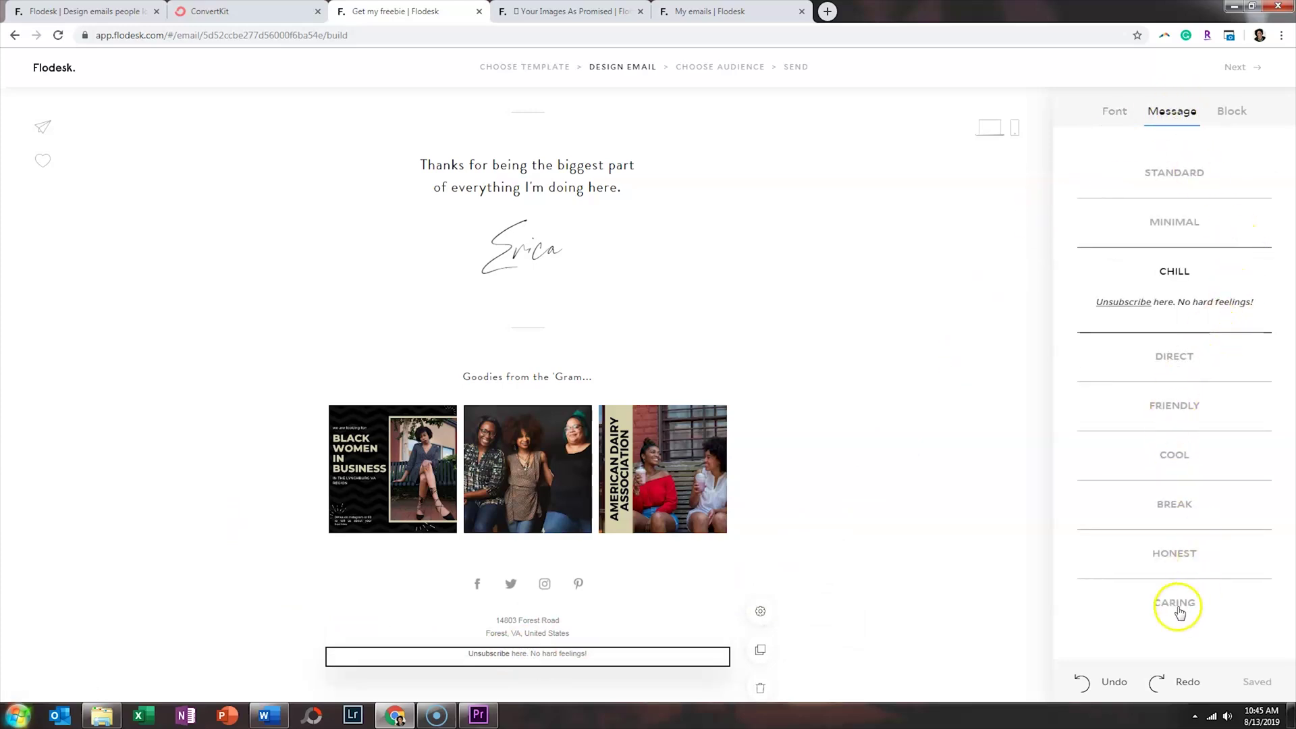
left_click(1178, 609)
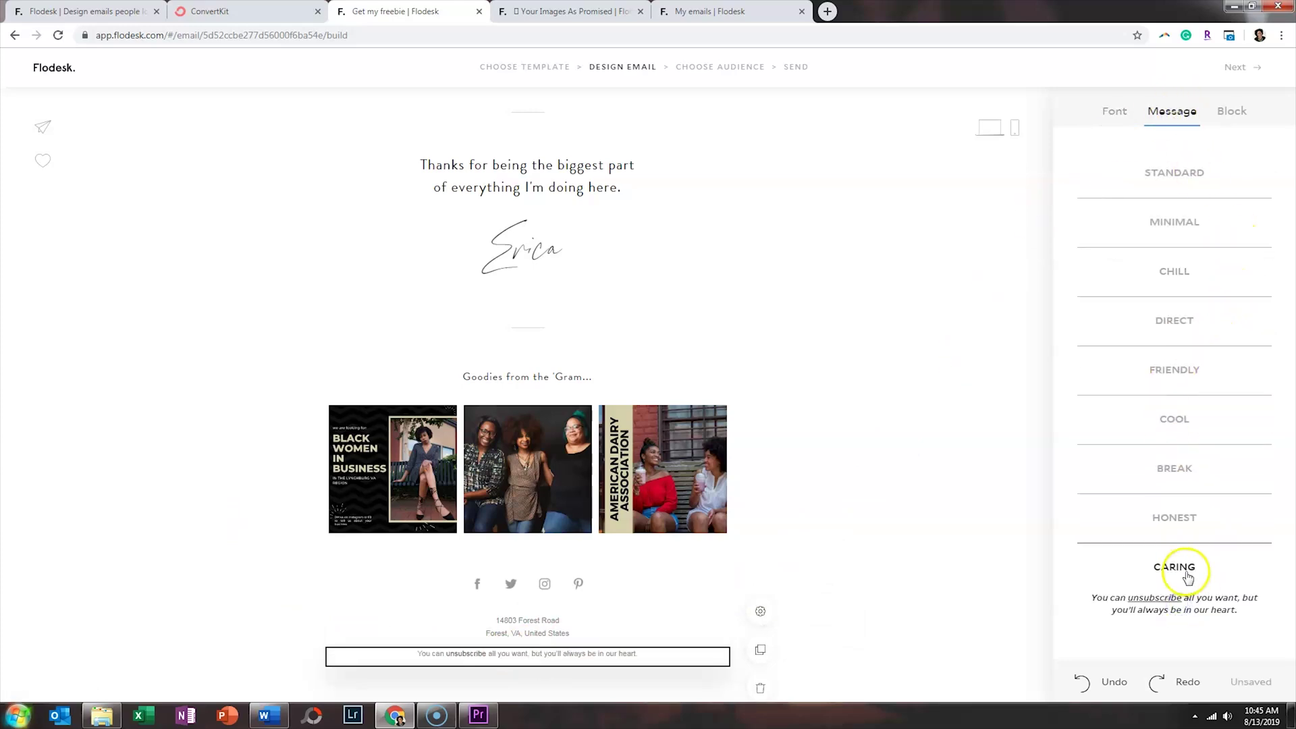
left_click(1189, 530)
left_click(1186, 469)
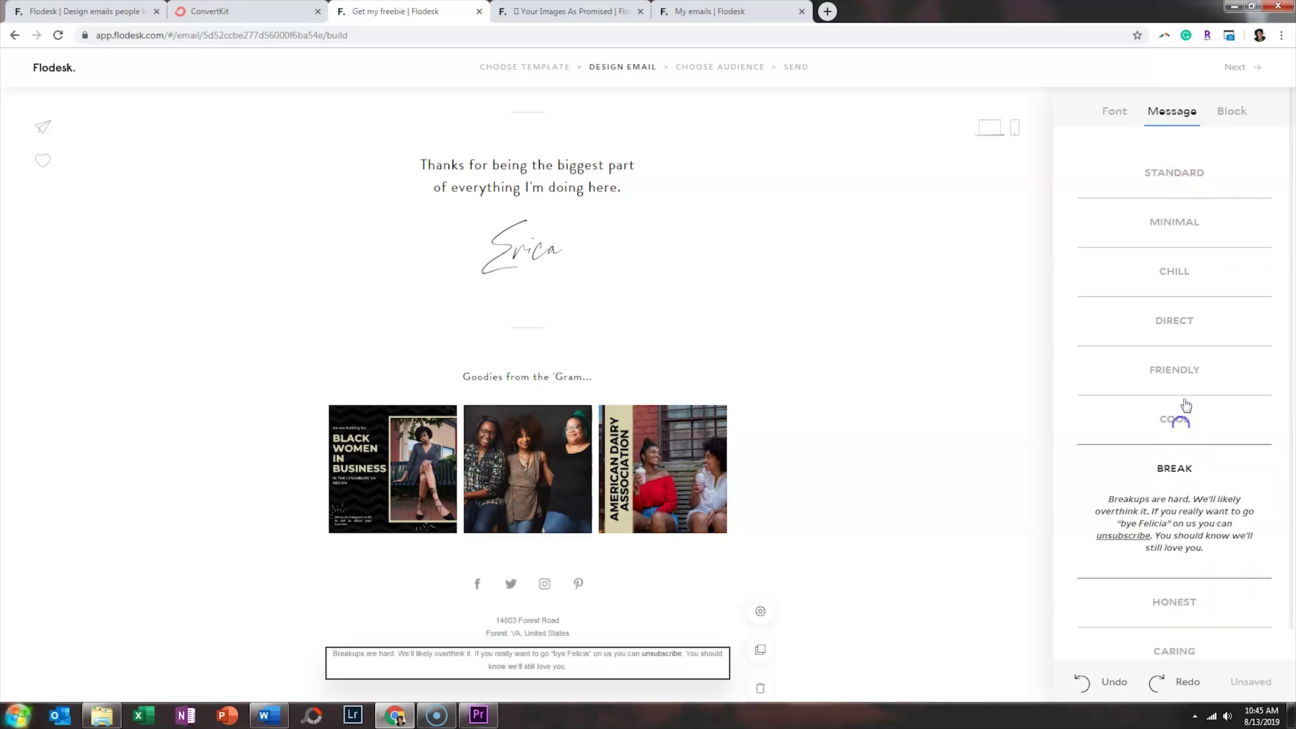
left_click(1180, 417)
left_click(1185, 371)
left_click(1183, 324)
left_click(1183, 273)
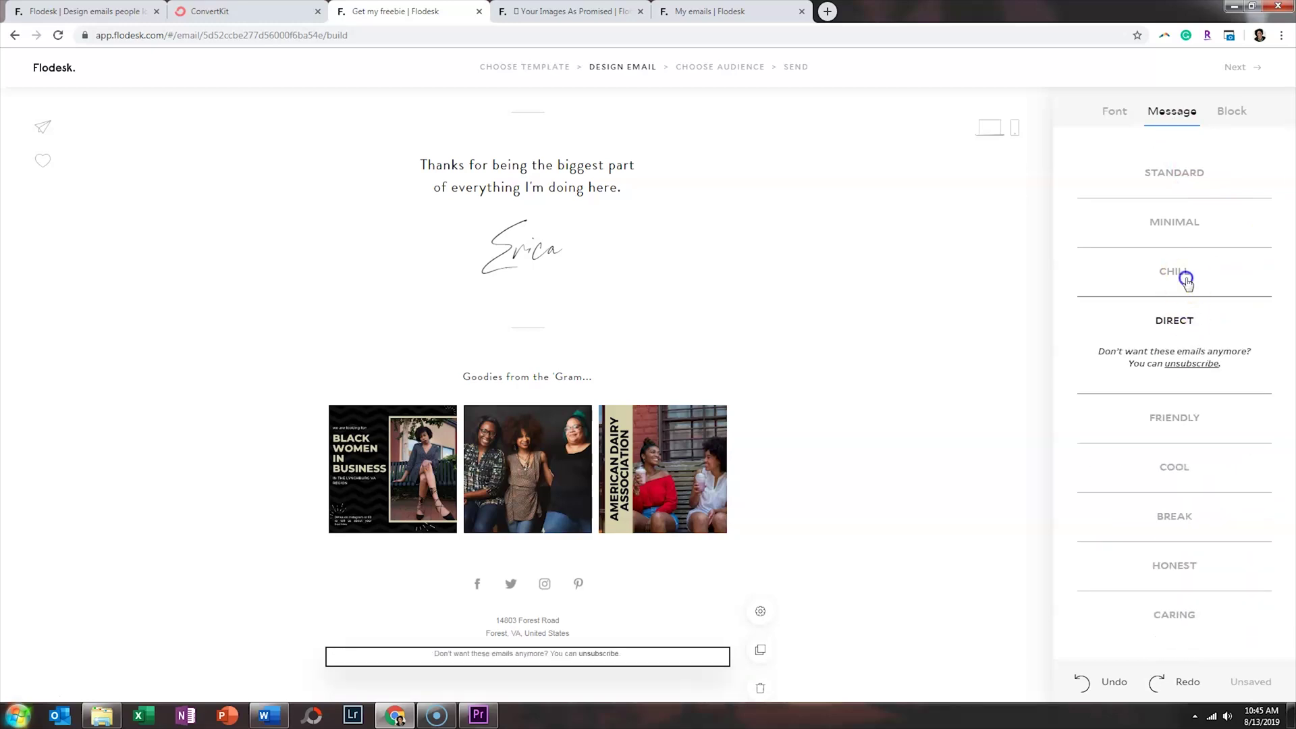
left_click(1180, 230)
left_click(1174, 178)
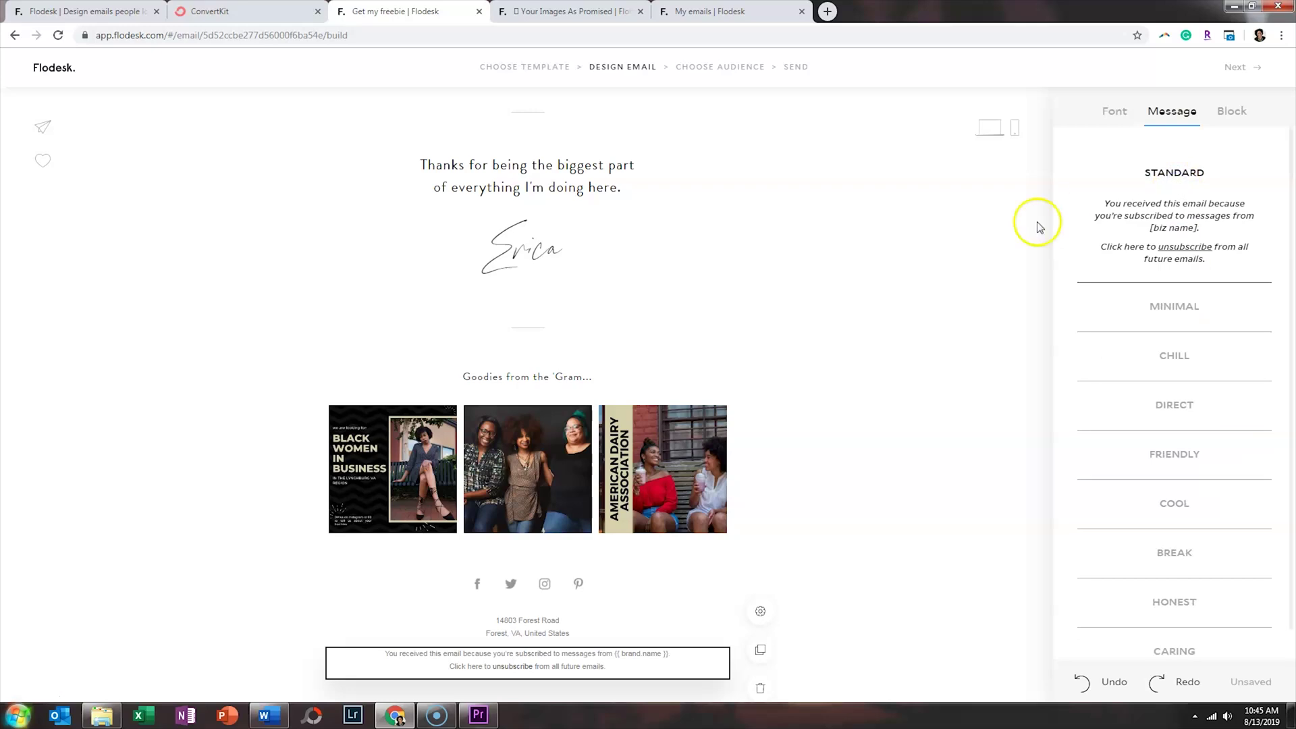
left_click(962, 292)
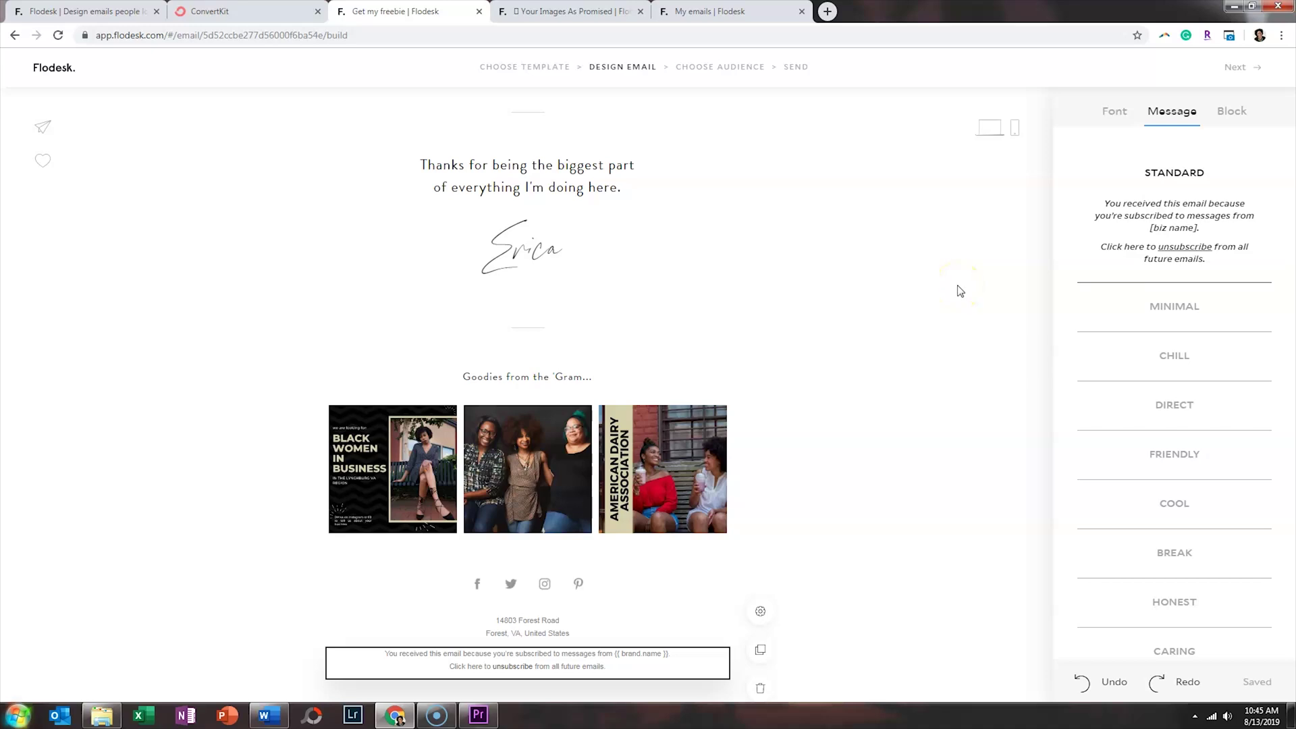
left_click(953, 296)
left_click(945, 301)
left_click(944, 299)
left_click(940, 298)
left_click(938, 303)
left_click(937, 305)
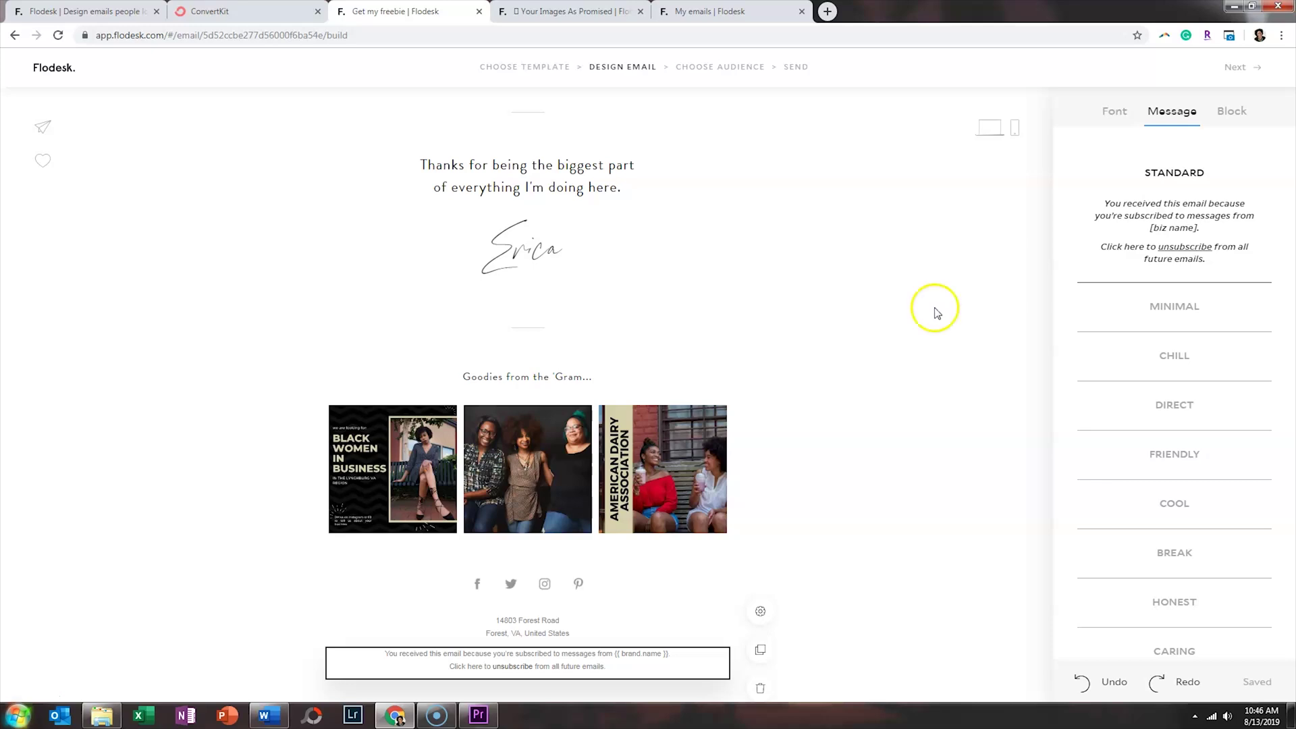